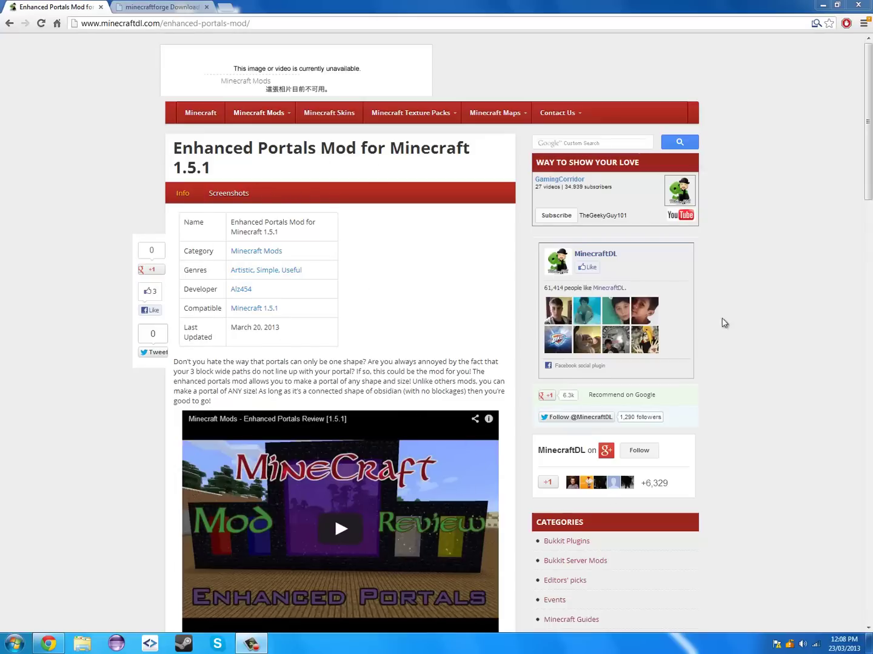
Step: Scroll the Enhanced Portals page, then go to the minecraftforge Downloads builds and close the Enhanced Portals tab
scroll(853, 335, down, 5)
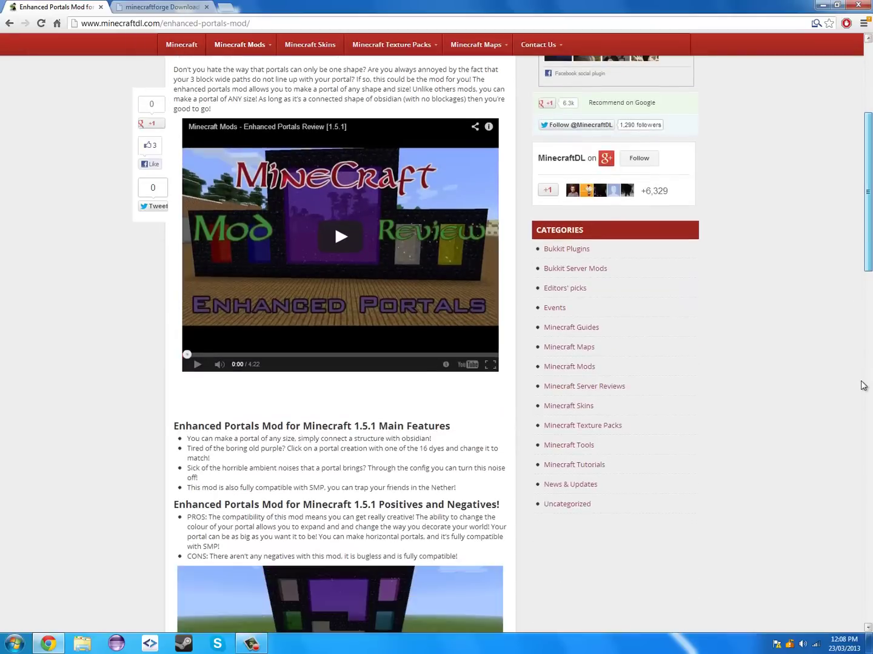
scroll(863, 385, down, 10)
scroll(867, 336, up, 7)
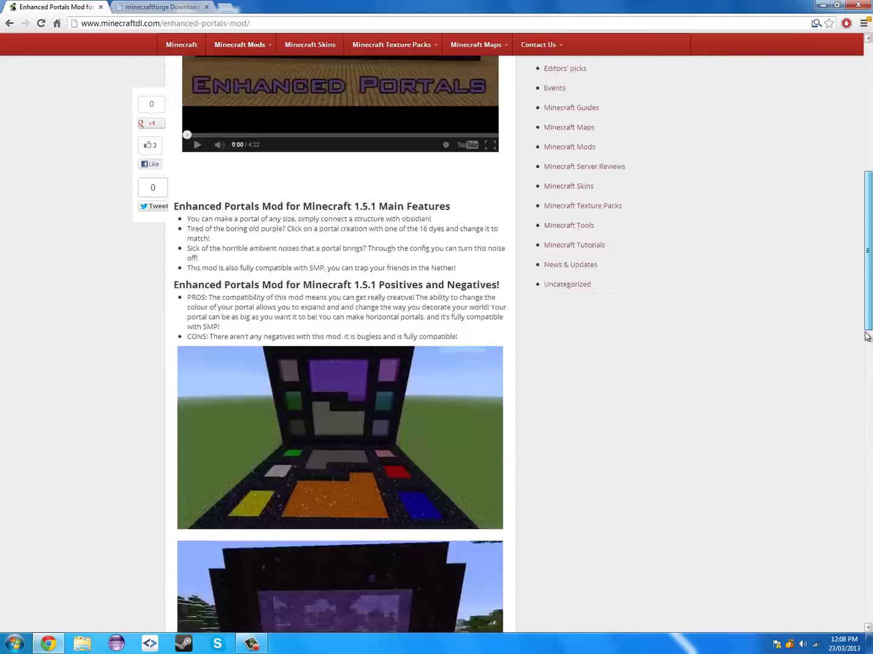
scroll(866, 337, up, 3)
scroll(867, 243, down, 7)
scroll(869, 79, up, 9)
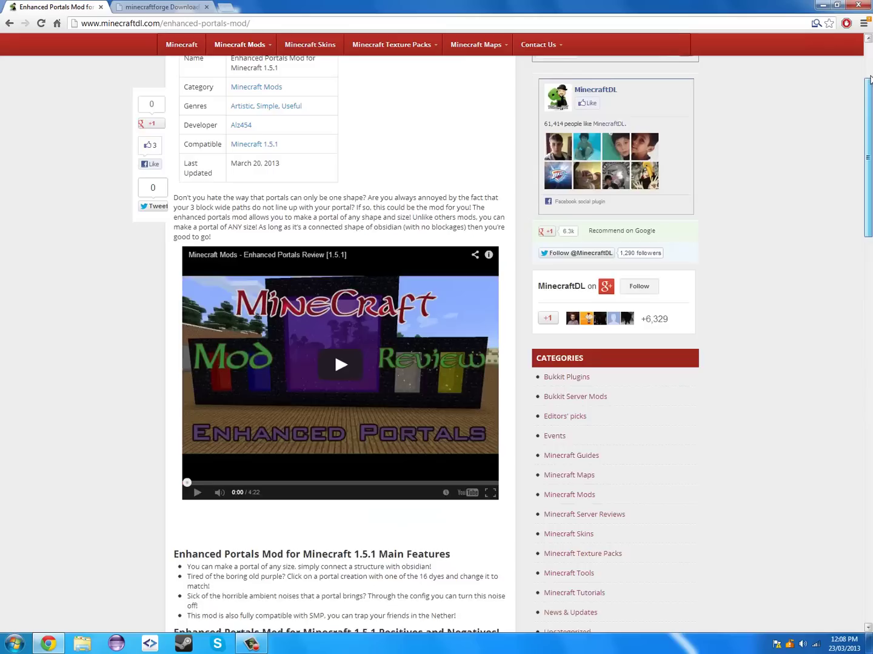
scroll(870, 79, up, 3)
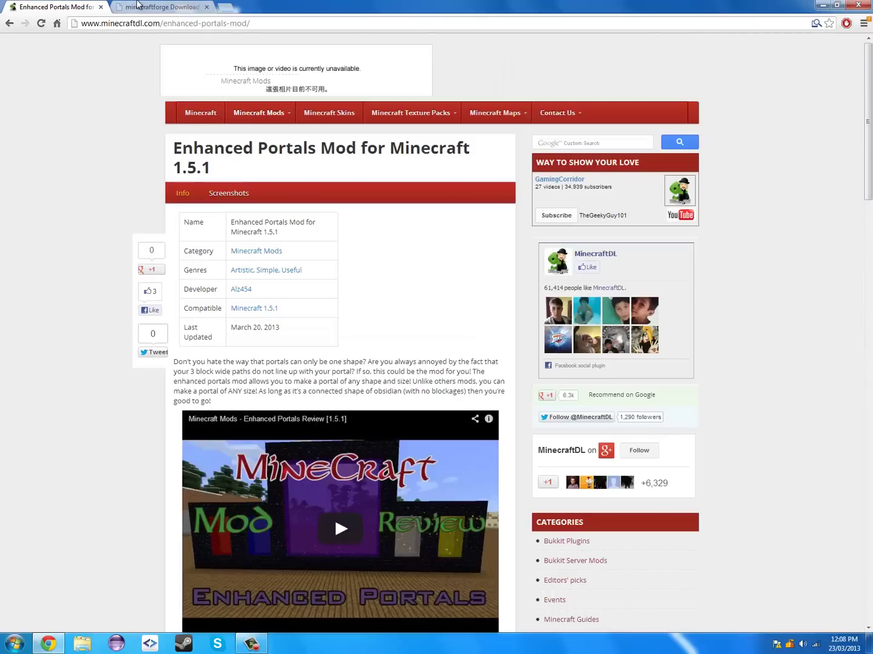
click(137, 5)
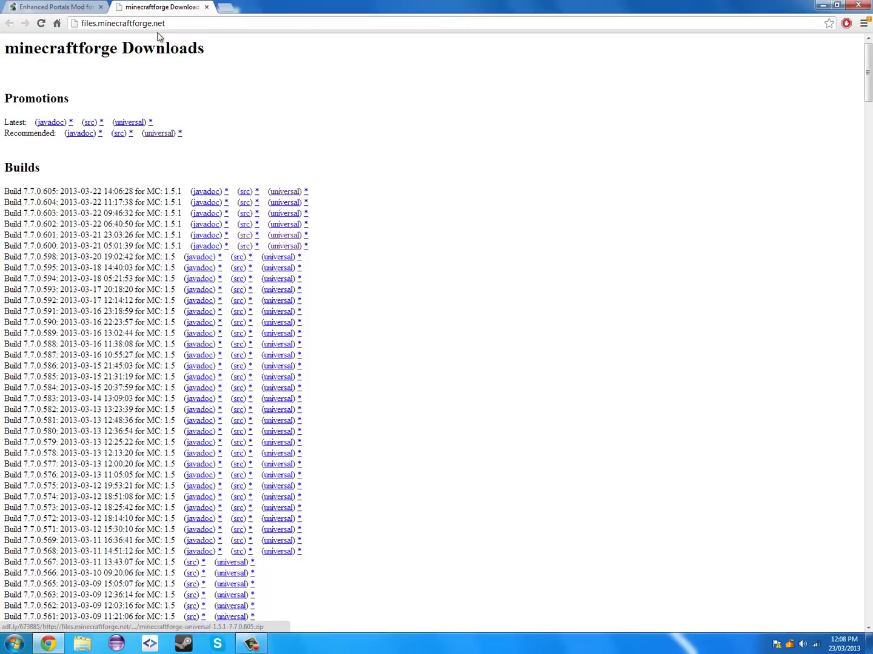
middle_click(51, 6)
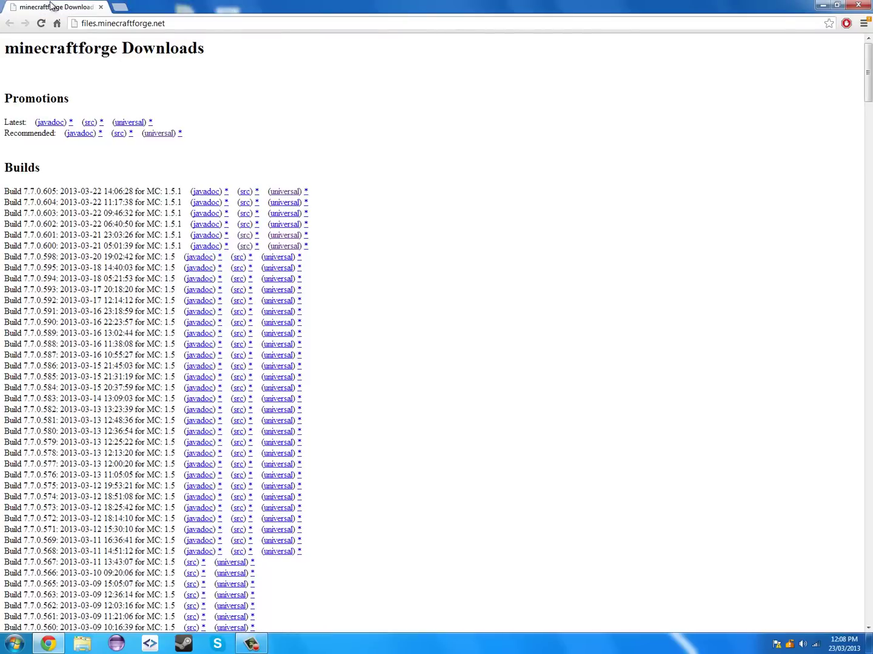
Step: Show the desktop, shift the Minecraft.exe icon right, and open the Roaming app data folder
key(super+d)
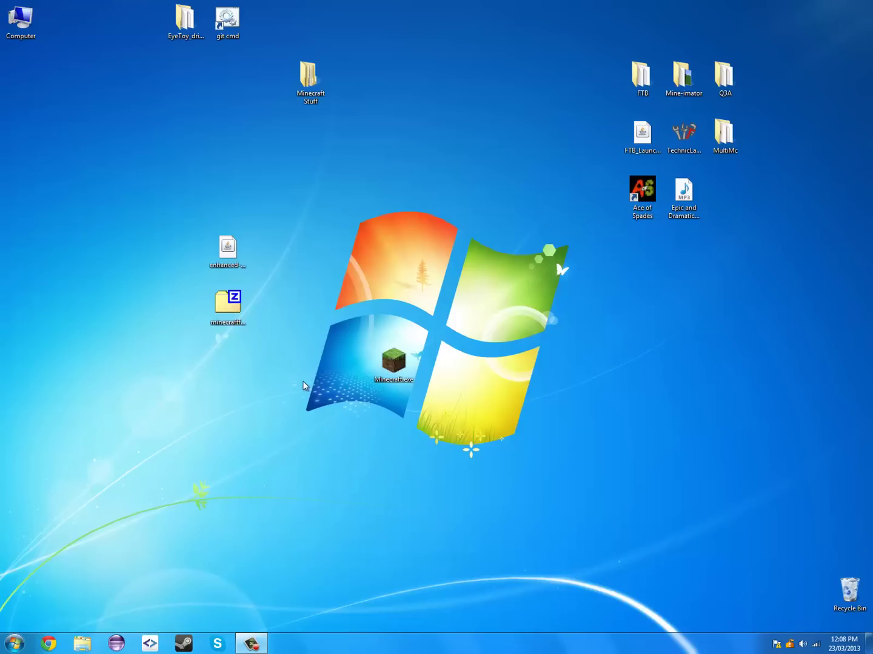
drag(391, 369, 475, 369)
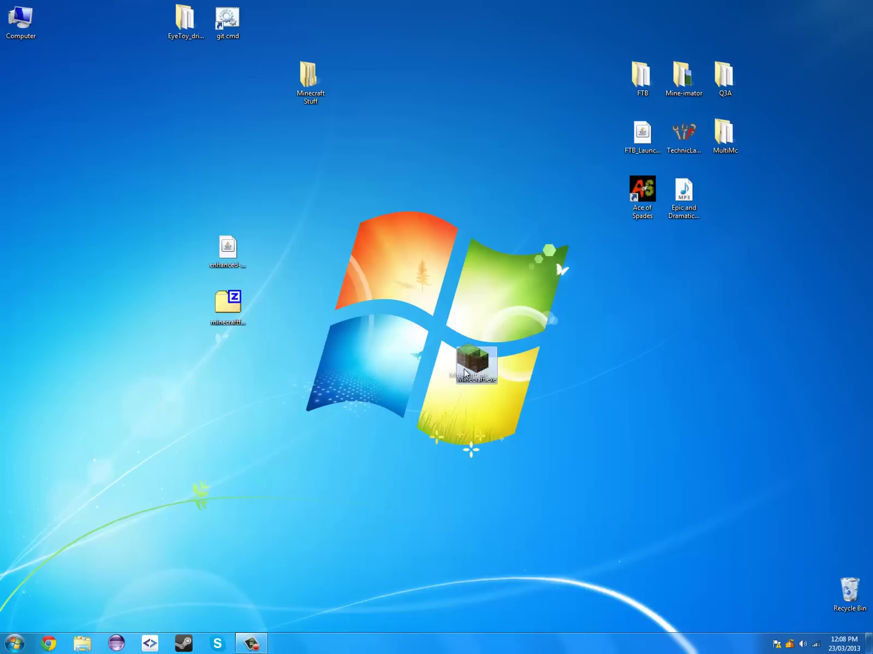
click(16, 643)
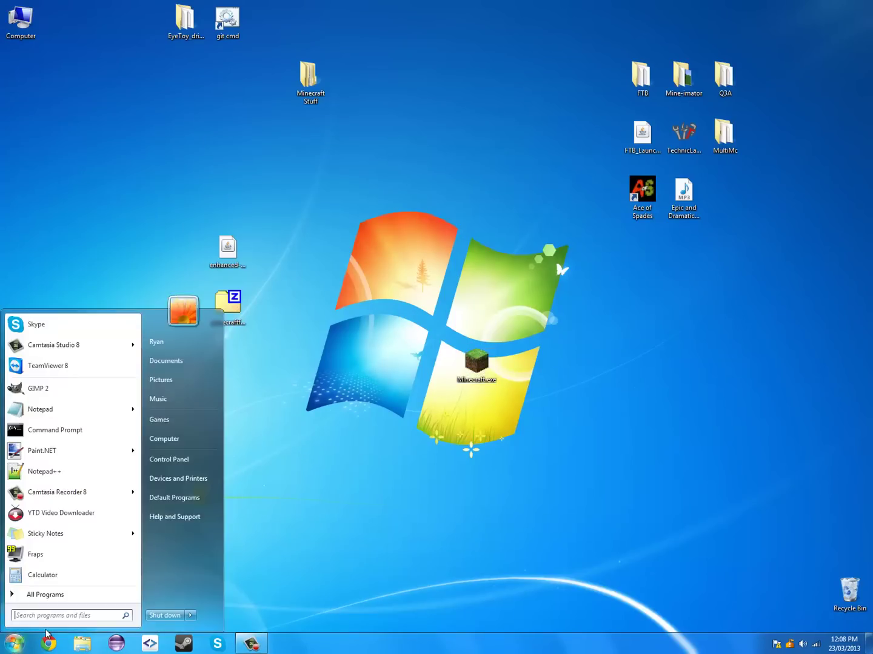
text(%a)
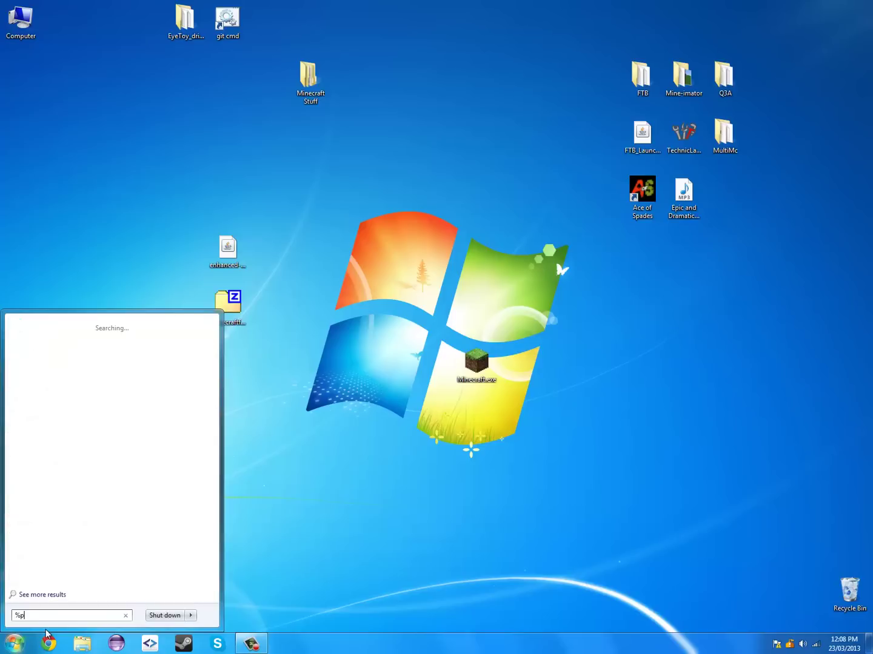
text(da)
text(%)
key(Return)
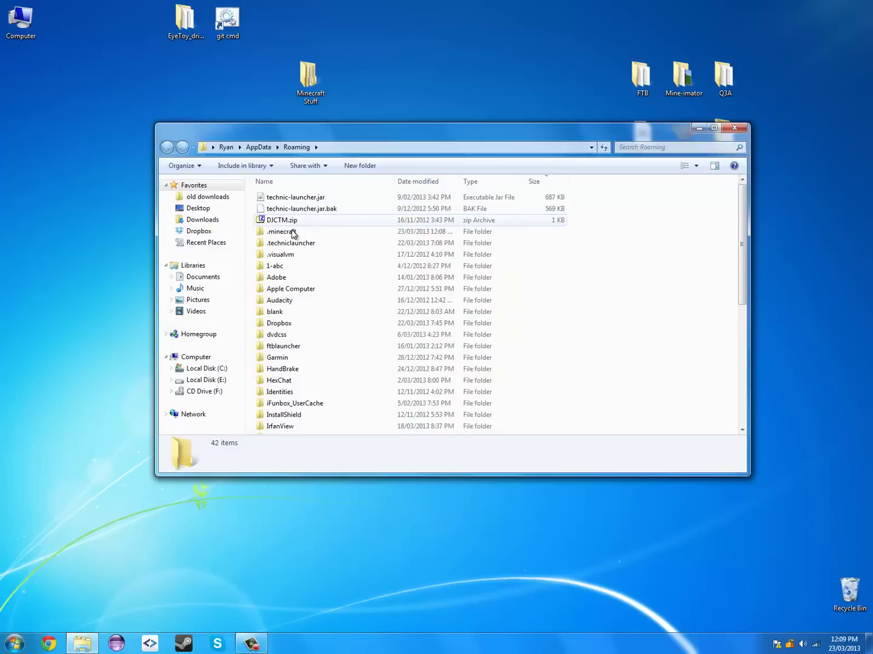
Step: Open .minecraft and then its bin folder, and select minecraft.jar
click(14, 644)
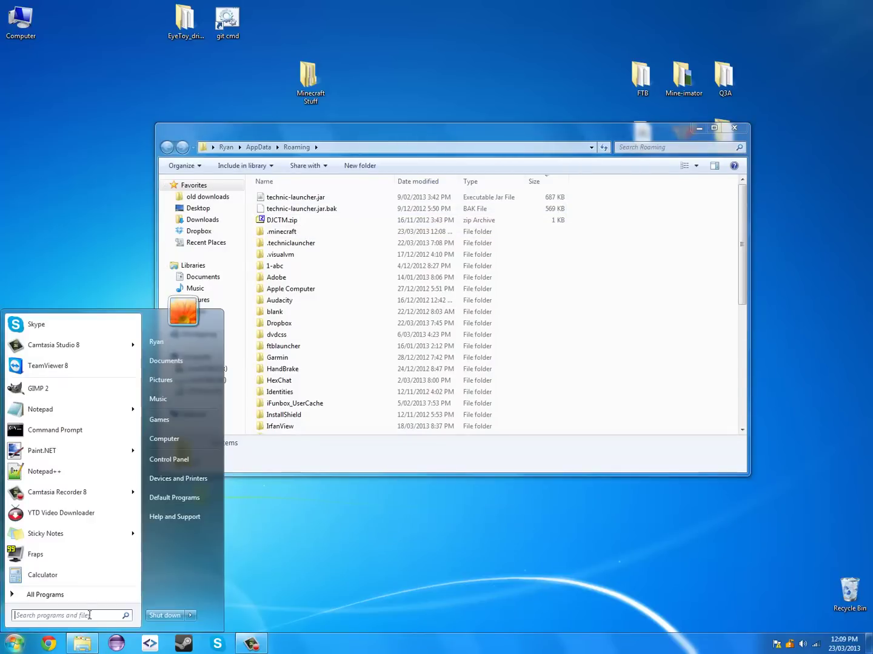
text(%appdat)
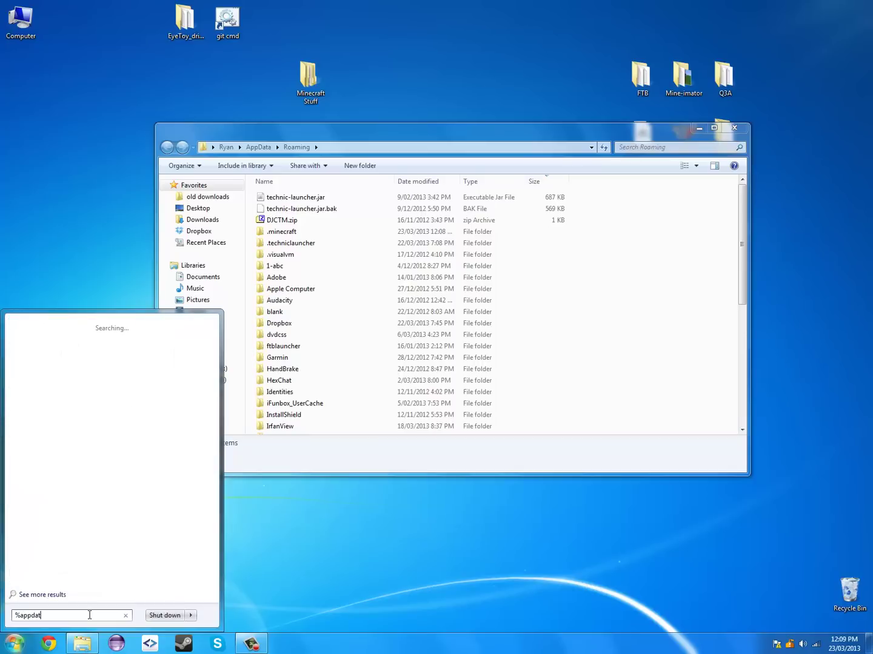
text(a%)
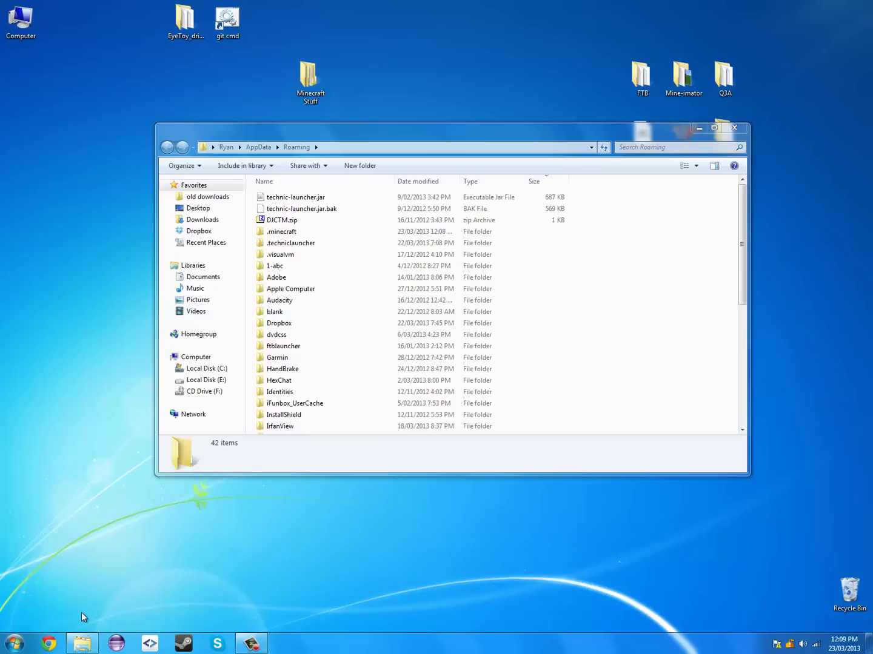
double_click(282, 234)
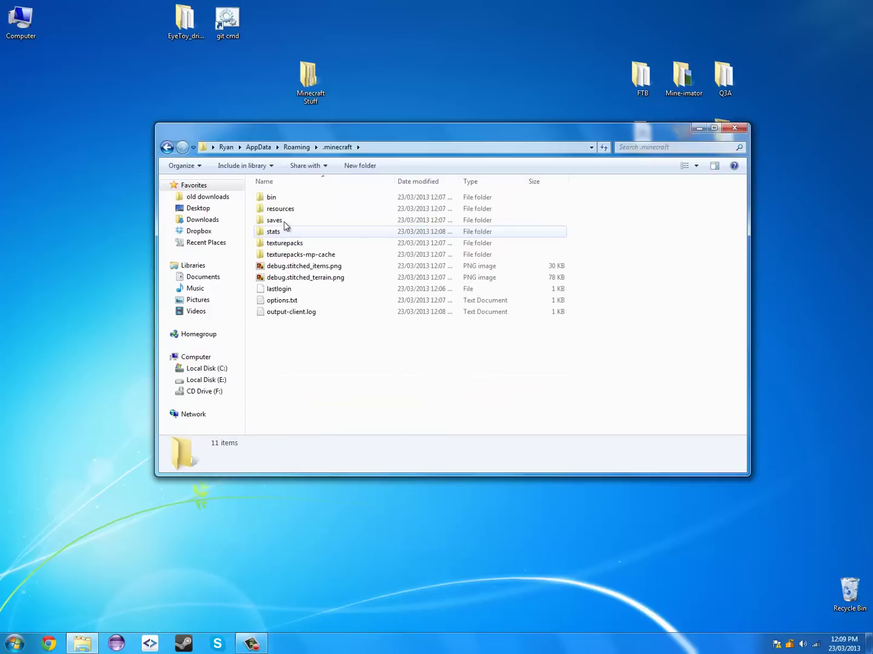
click(290, 200)
double_click(290, 199)
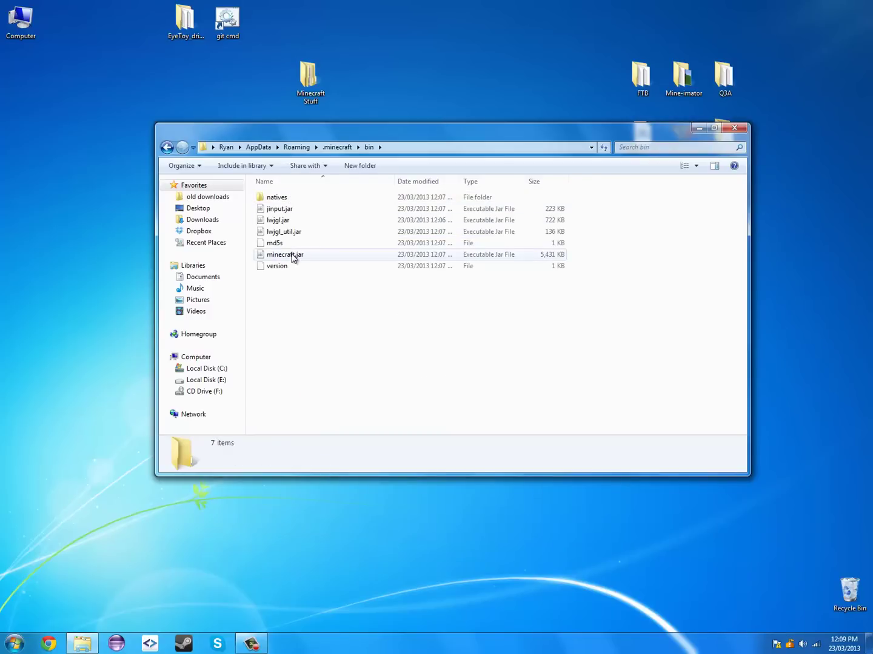
click(293, 257)
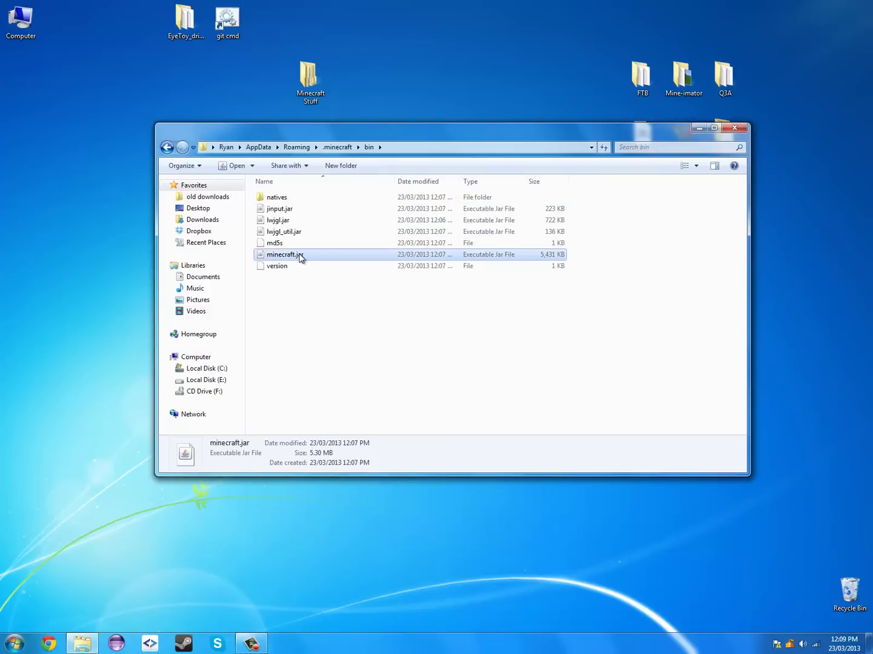
Step: Open minecraft.jar as a 7-Zip archive and delete its META-INF folder
right_click(292, 255)
mouse_move(349, 272)
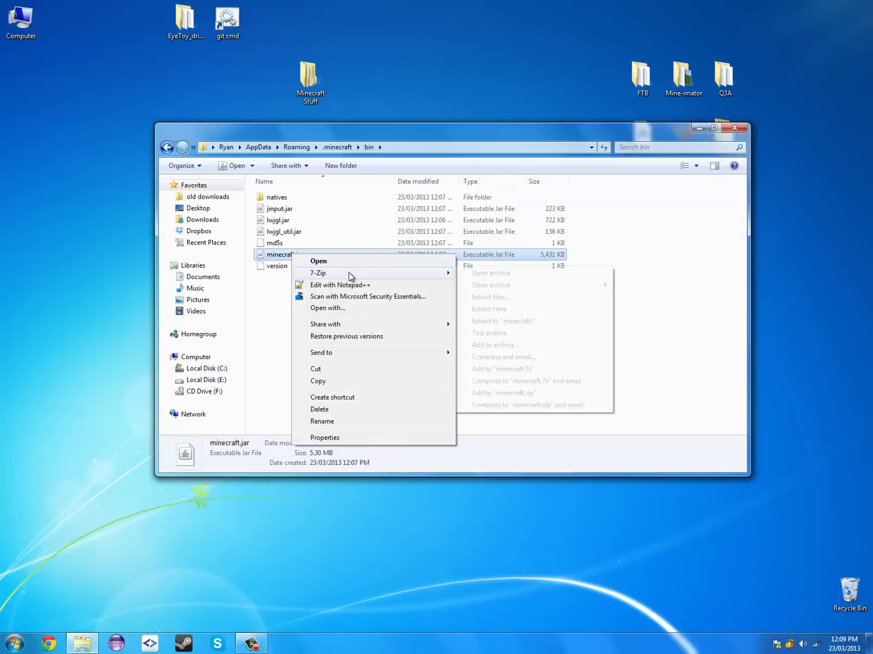
click(474, 273)
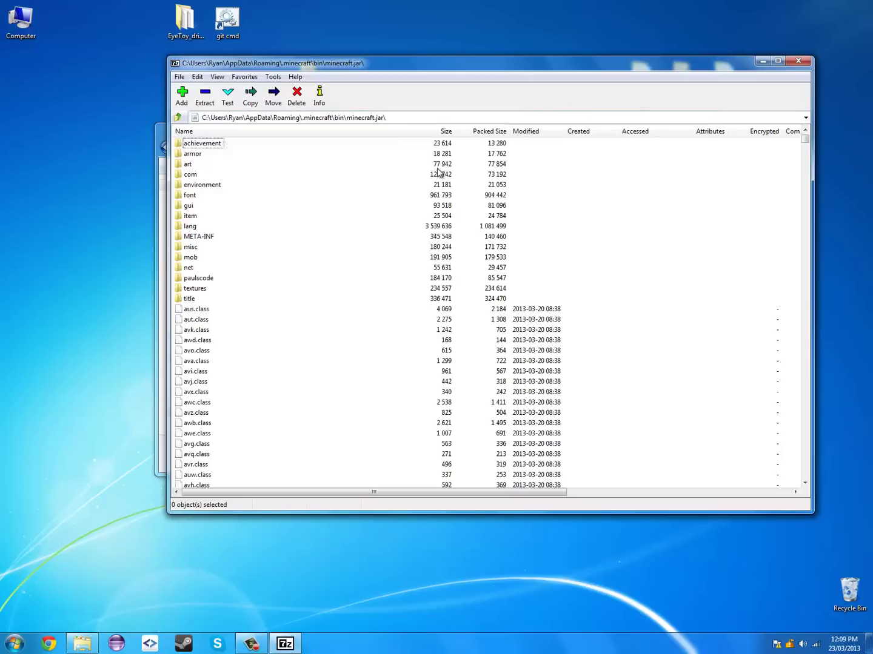
click(201, 237)
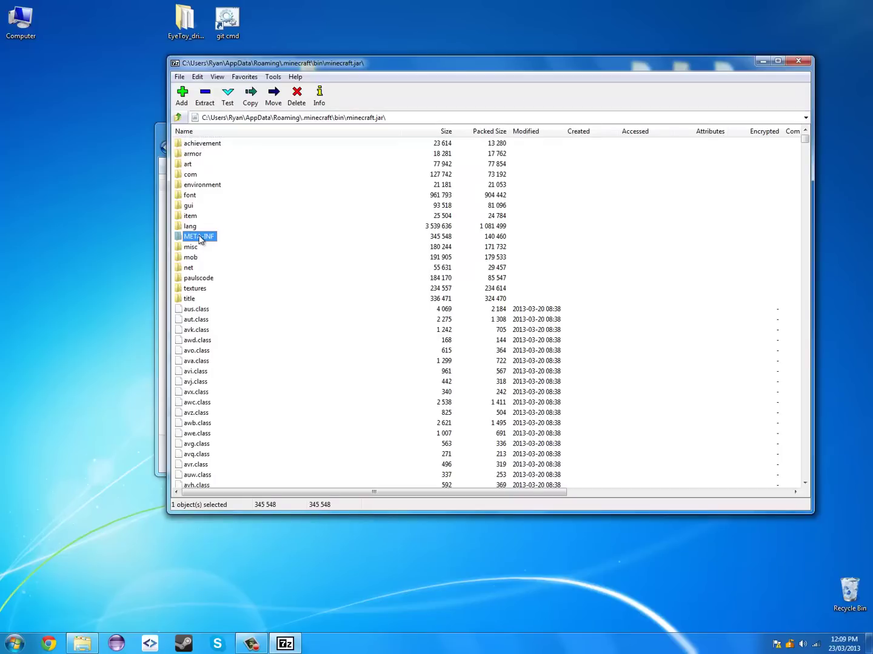
key(Delete)
key(Return)
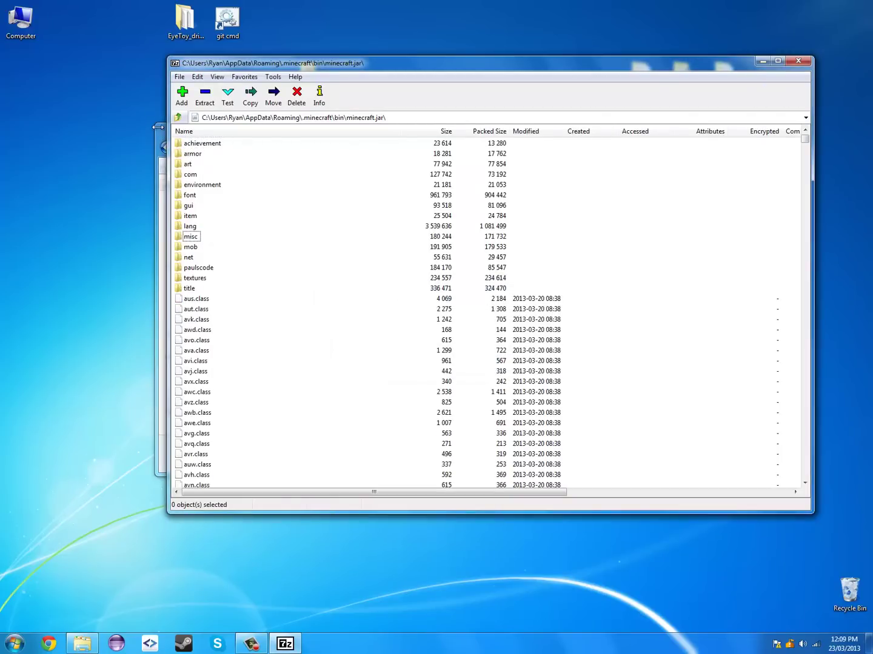
Step: Copy all files from the minecraftforge-universal-1.5.1-7.7.0.605 zip into minecraft.jar, then close the zip
click(159, 127)
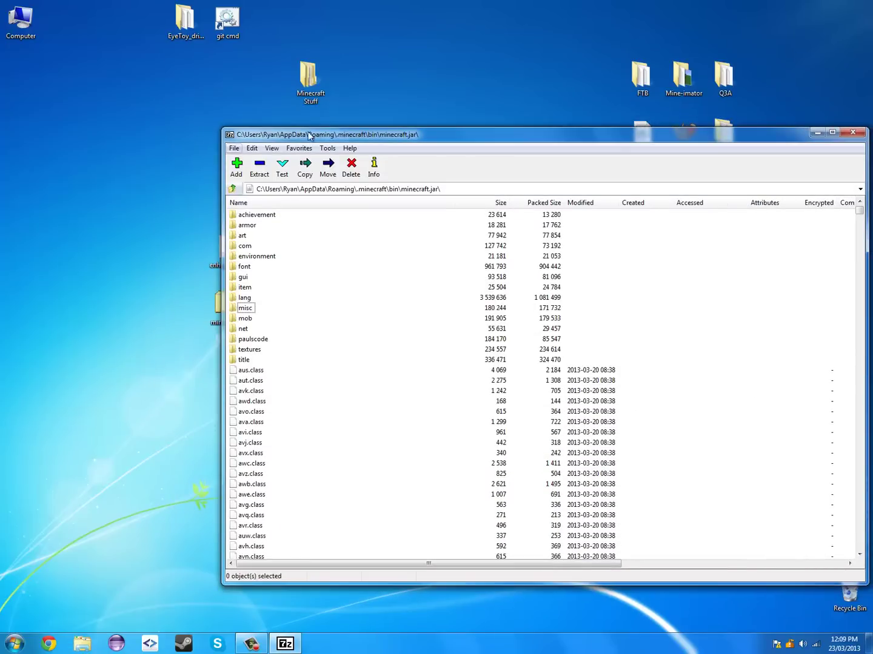
drag(313, 137, 376, 126)
click(233, 315)
double_click(233, 316)
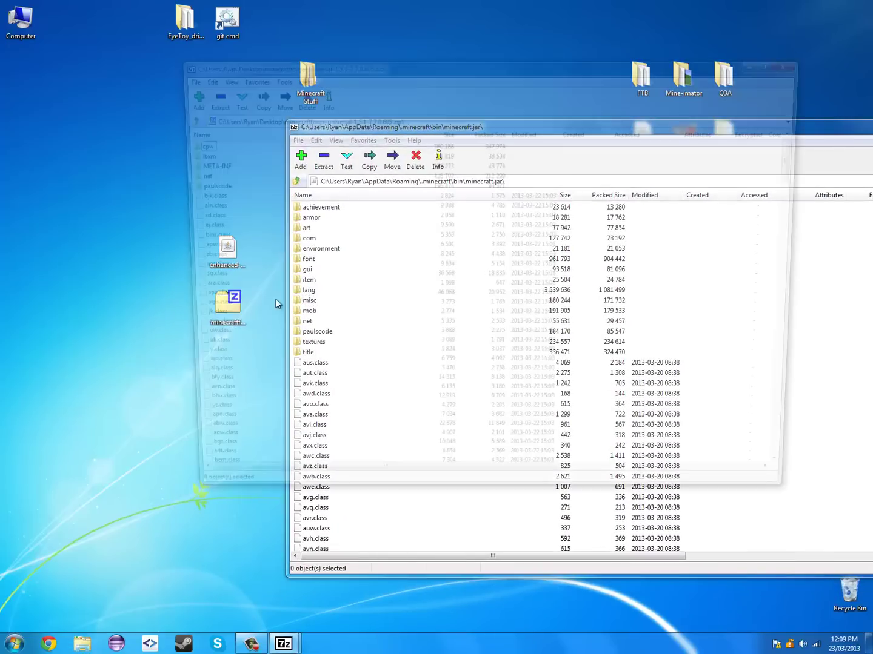
key(ctrl+a)
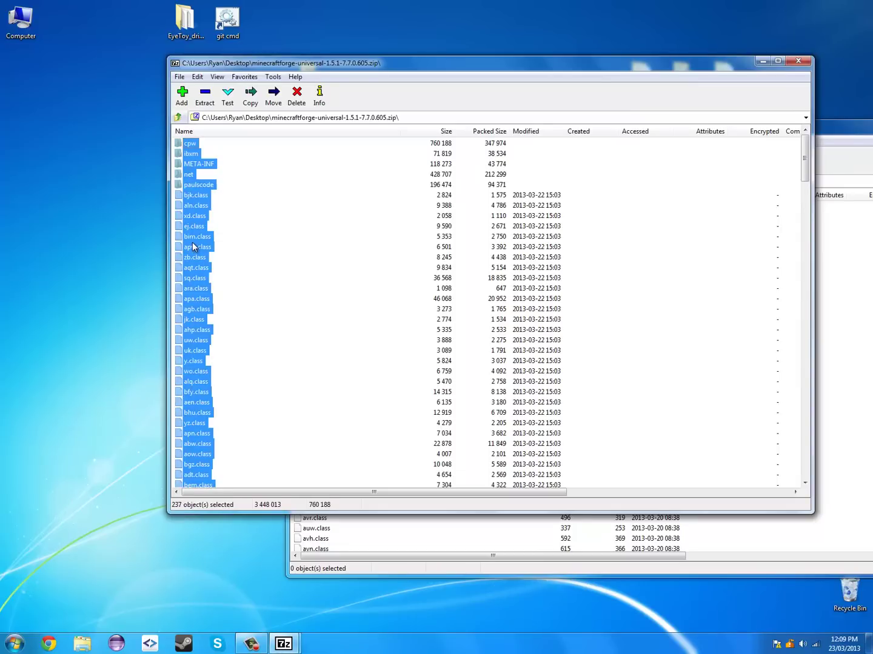
mouse_move(192, 242)
mouse_down()
mouse_move(819, 386)
mouse_move(858, 375)
mouse_move(851, 363)
mouse_up()
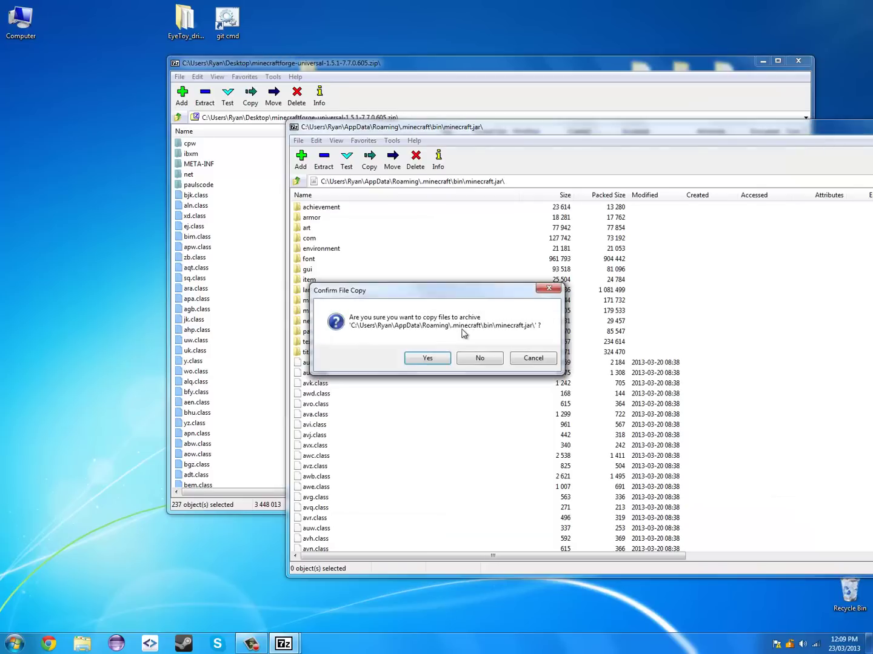
click(433, 361)
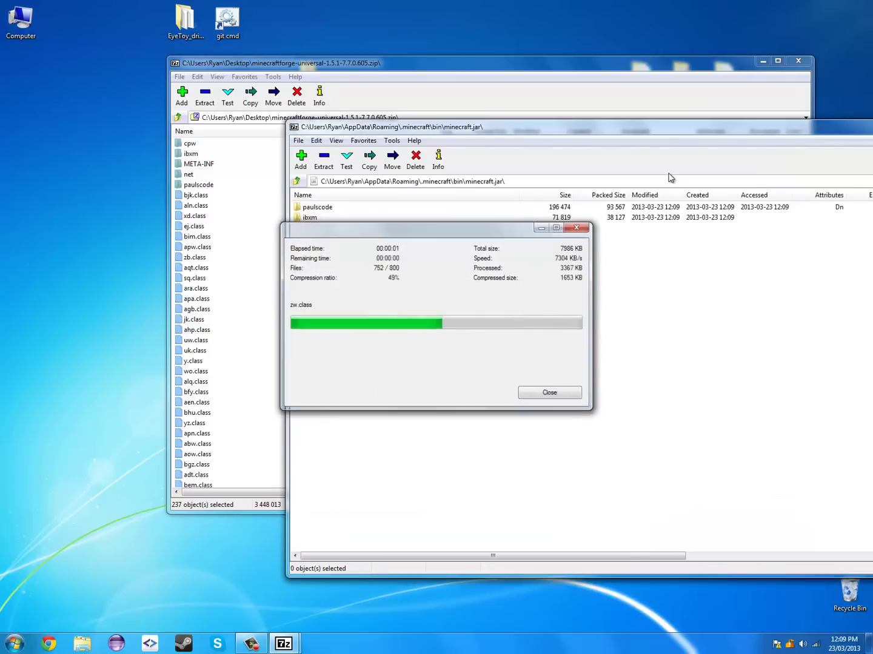
click(798, 60)
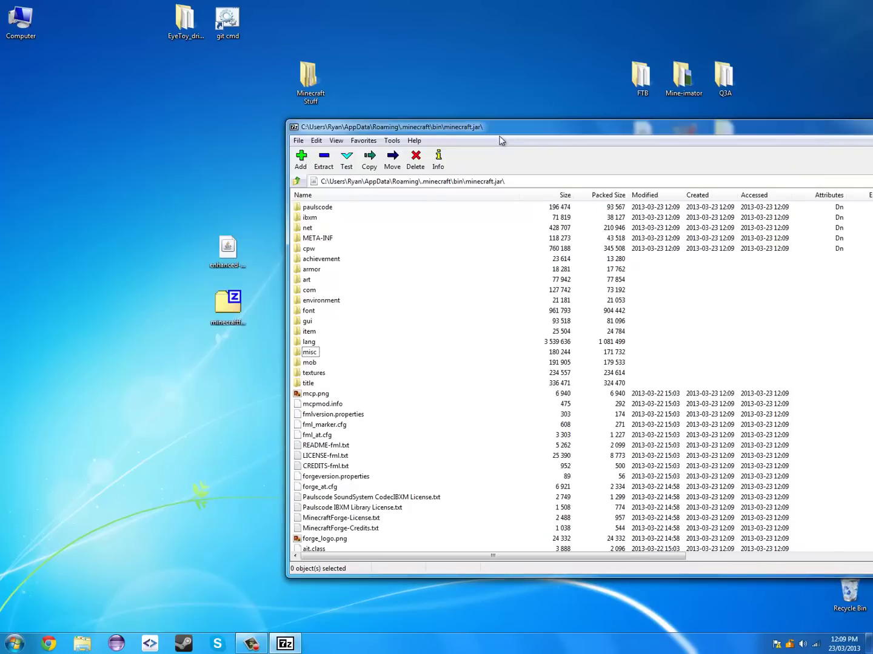
Step: Close the jar archive, launch Minecraft.exe past the security warning, and log in
double_click(294, 129)
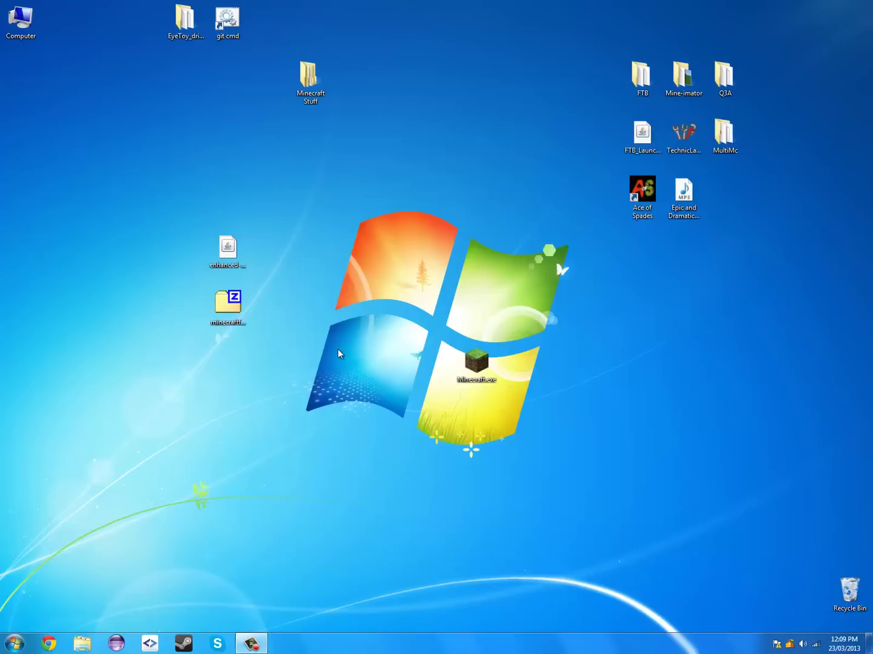
double_click(476, 377)
click(472, 332)
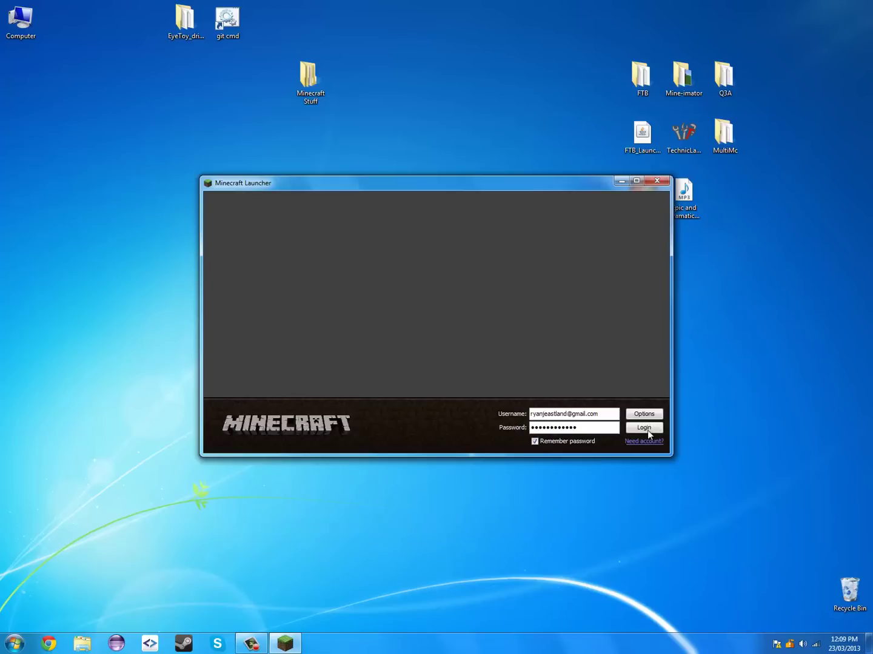
click(647, 430)
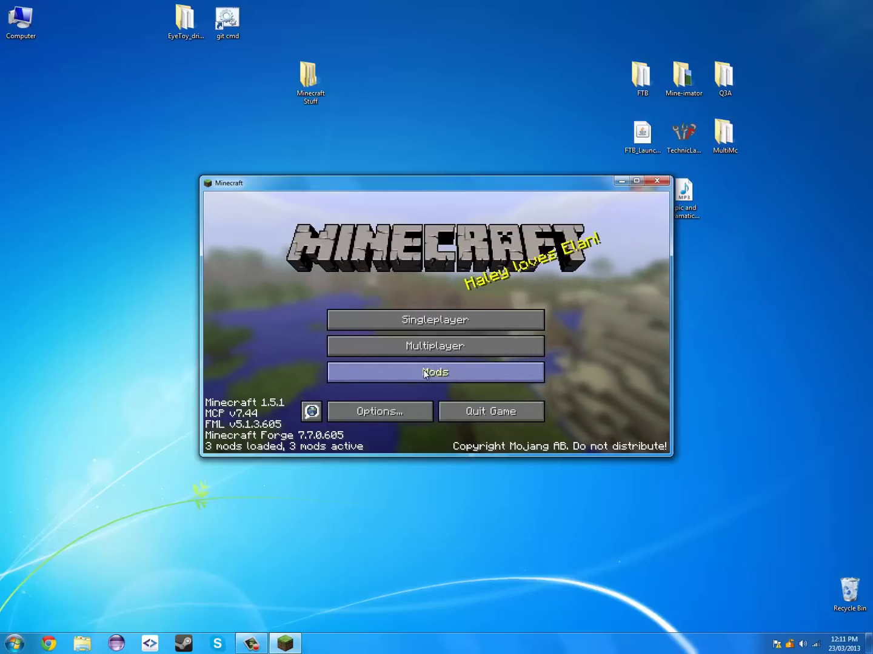
Step: Review Forge Mod Loader, Minecraft Forge and Minecraft Coder Pack in the Mod List, then quit
click(351, 372)
click(273, 290)
click(270, 303)
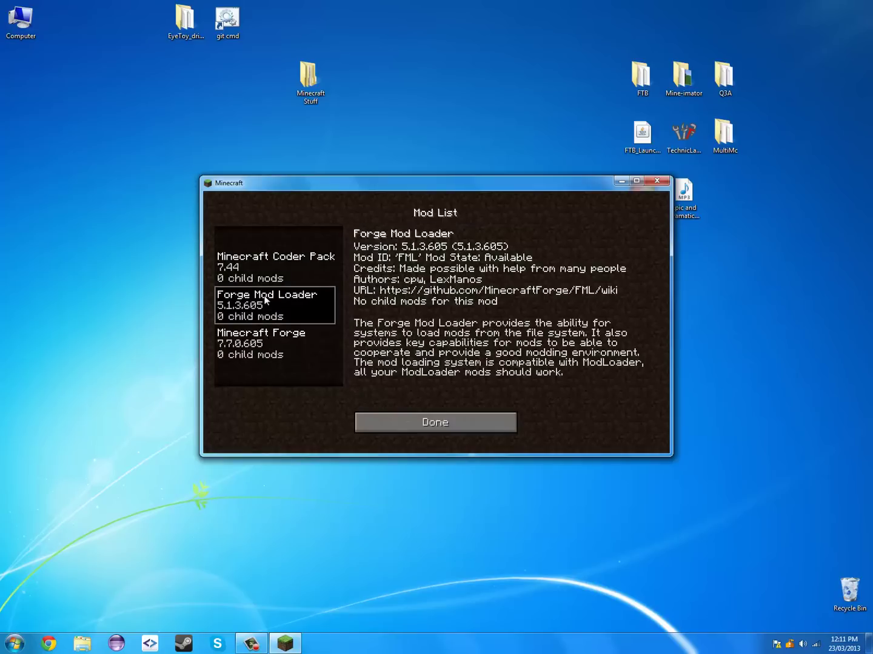
click(269, 275)
click(269, 272)
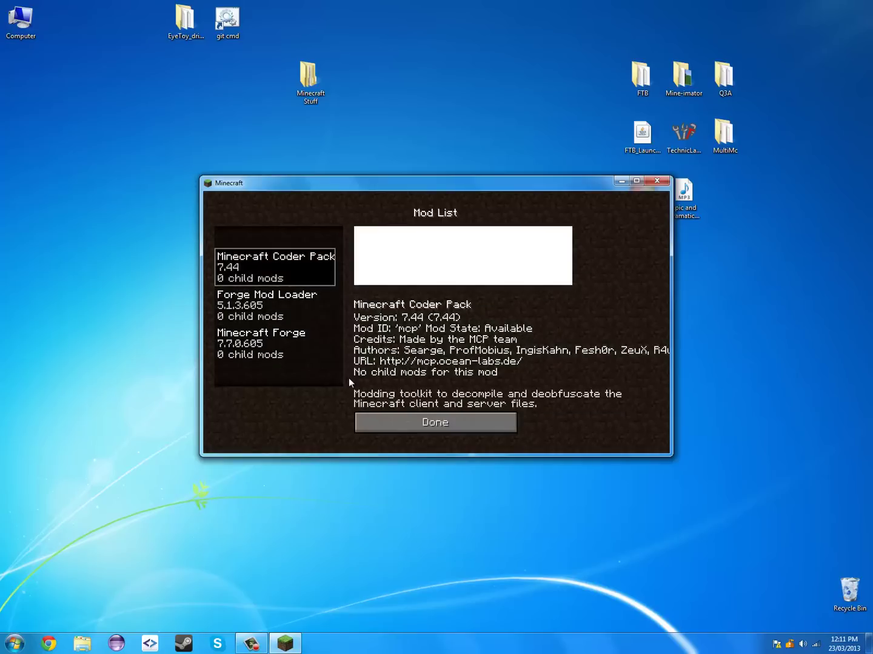
click(397, 418)
click(503, 414)
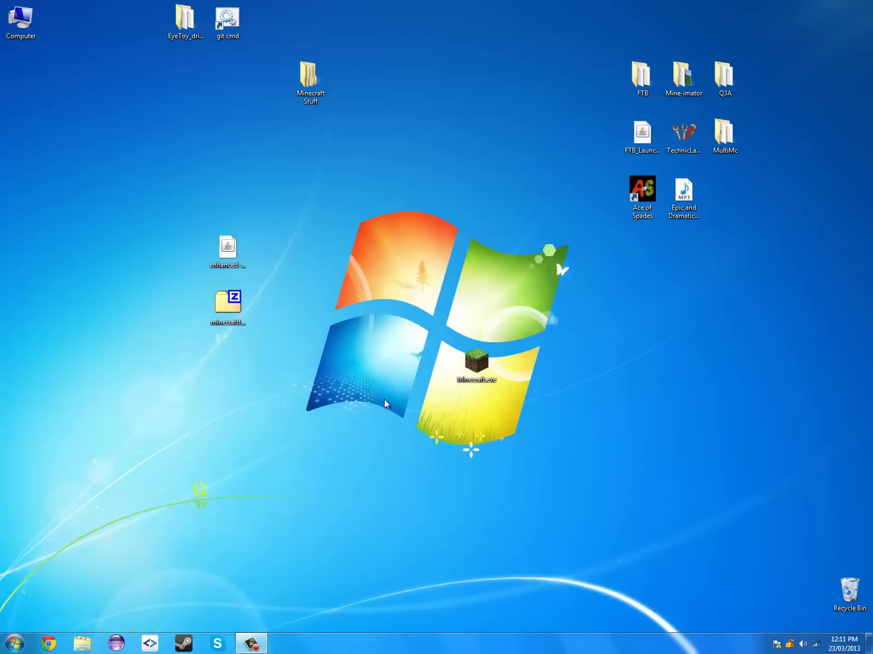
Step: Open the mods folder inside .minecraft in Roaming app data
click(14, 643)
text(%a)
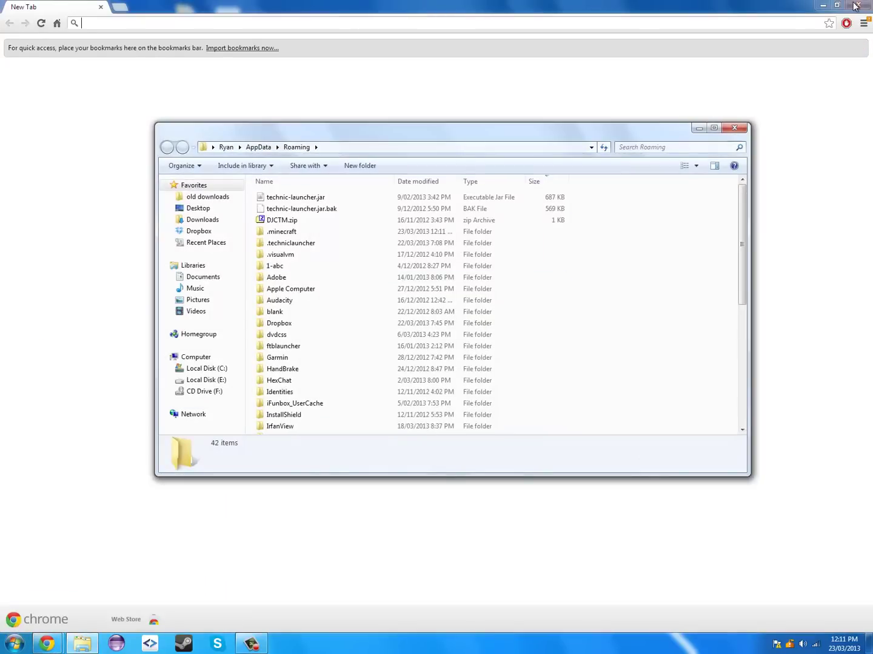
drag(506, 132, 506, 131)
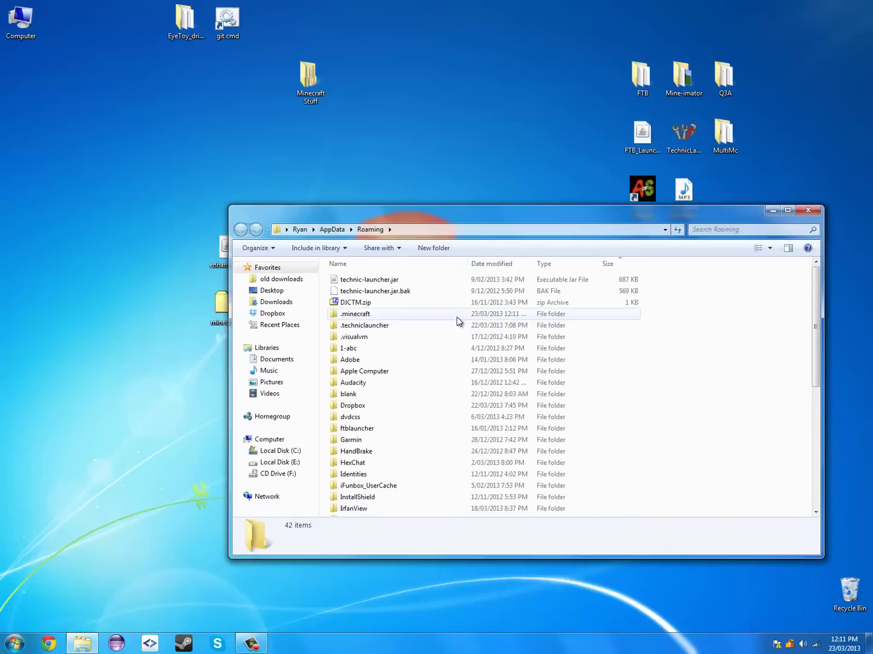
double_click(459, 315)
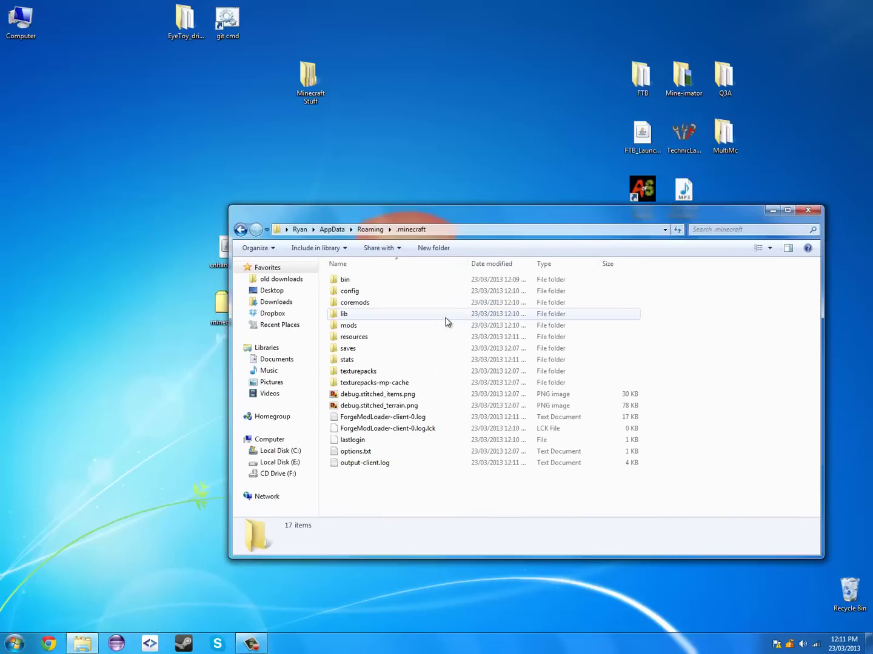
double_click(411, 330)
Step: Paste the enhanced-portals_2.0.3.jar from the desktop into mods and close the folder
drag(444, 208, 497, 195)
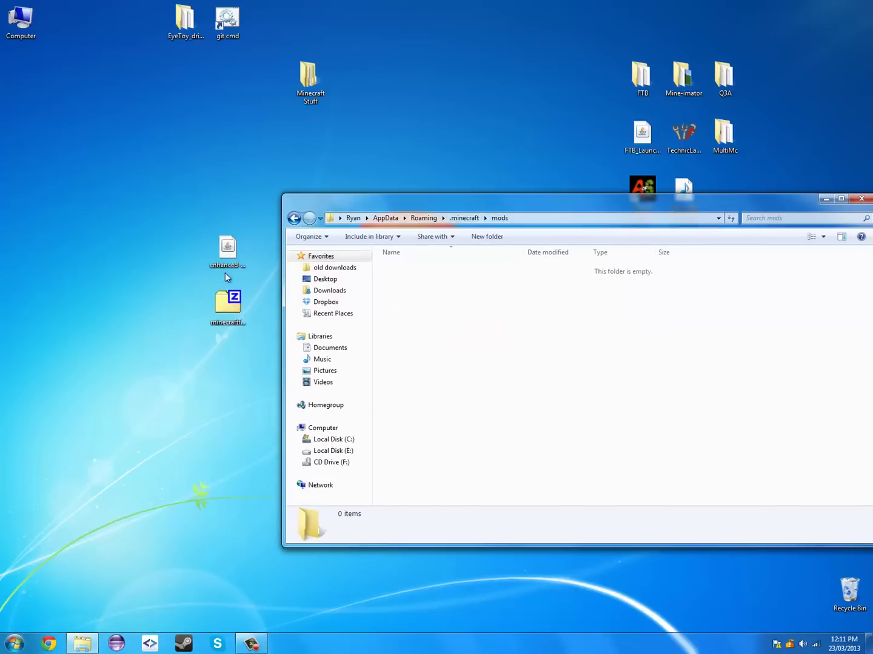
click(225, 274)
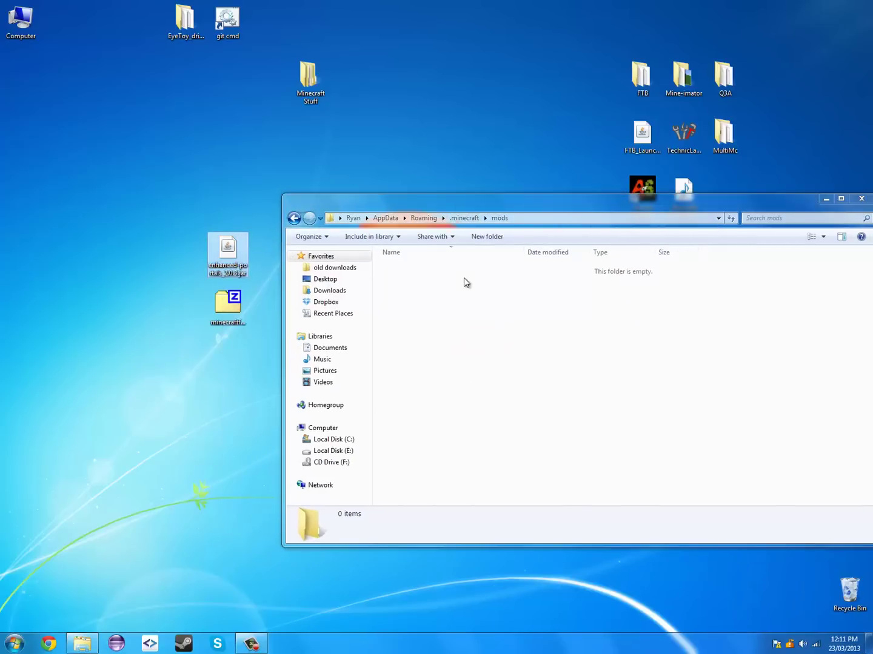
click(466, 282)
key(ctrl+v)
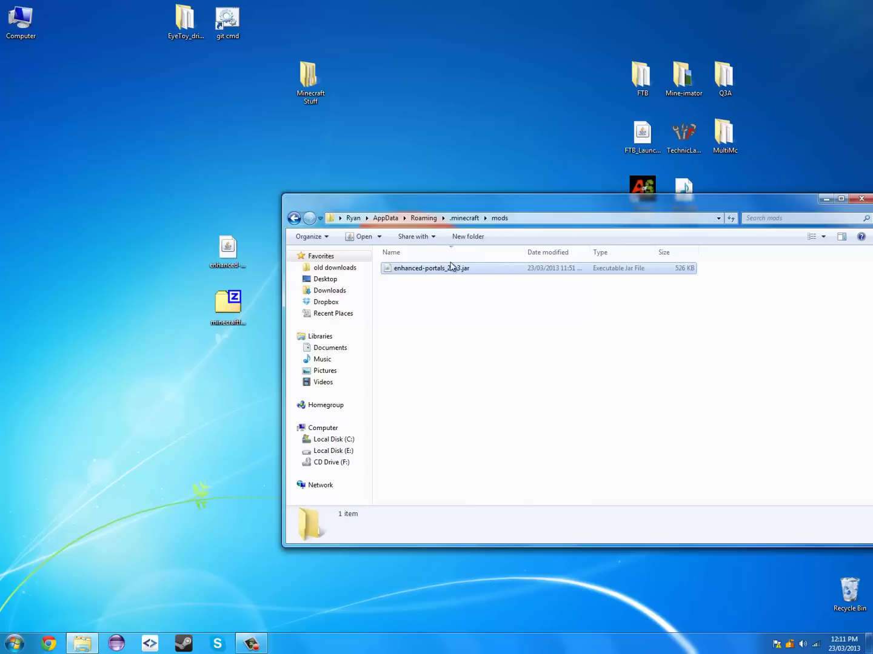
key(alt+F4)
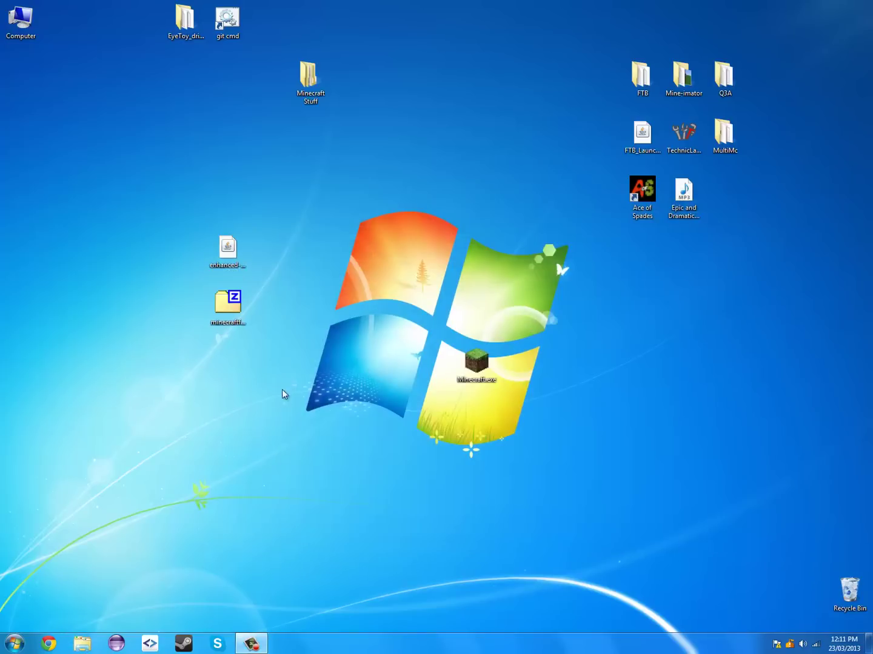
Step: Launch Minecraft.exe, allow it past the security warning, and log in
double_click(496, 371)
click(464, 331)
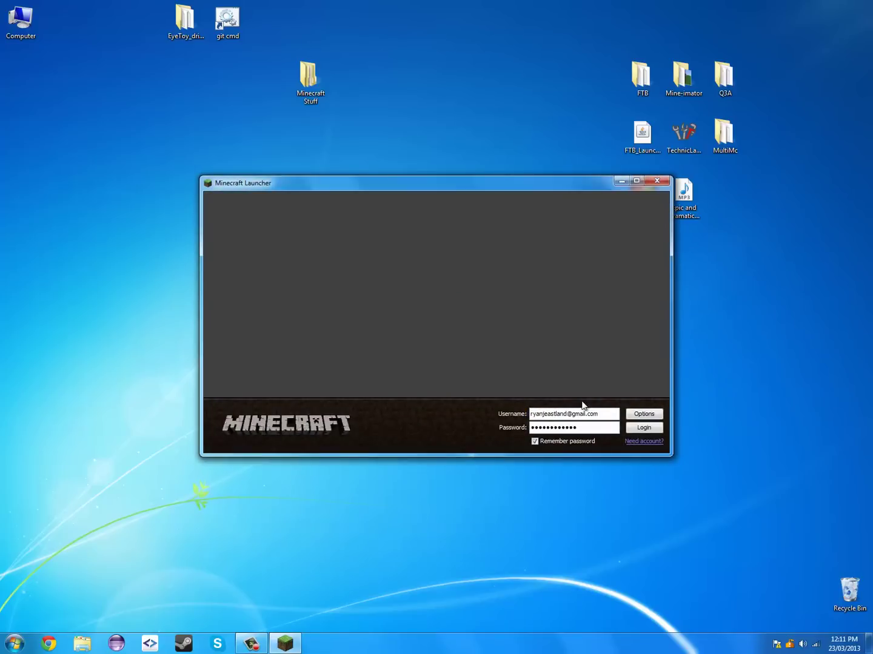
click(640, 428)
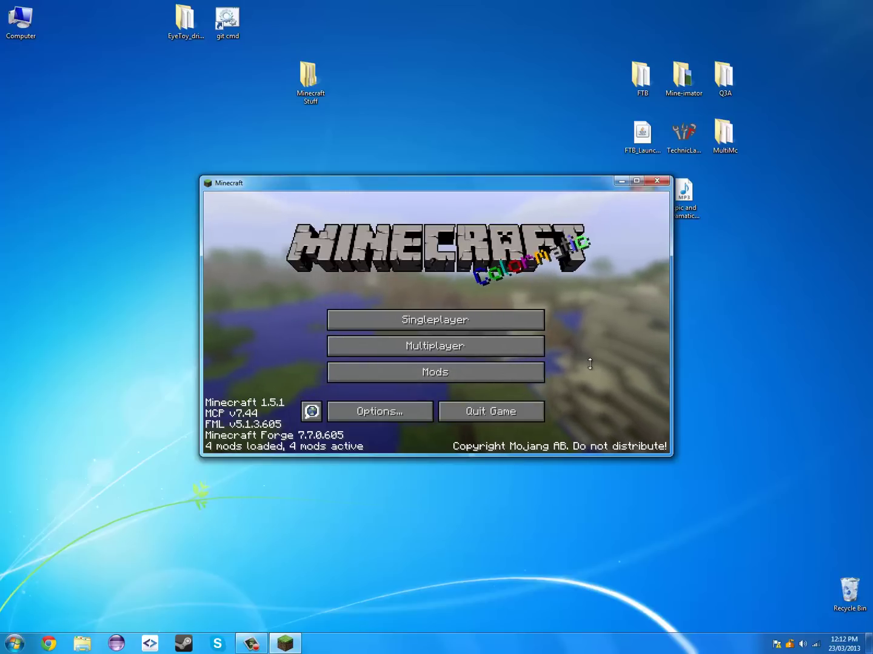
Step: Check Enhanced Portals 2.0.3 in the Mods list, then go to Singleplayer
click(432, 371)
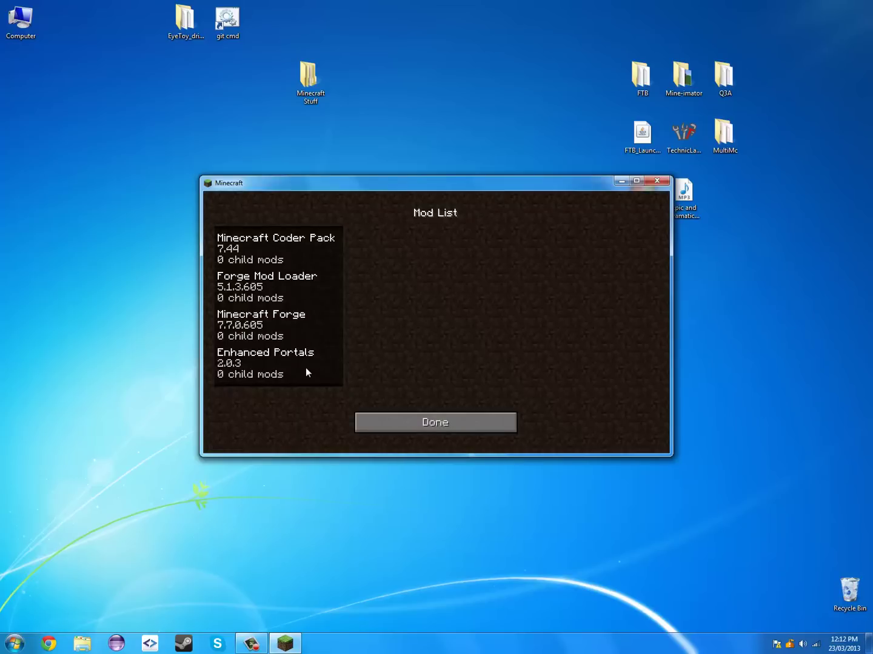
click(306, 371)
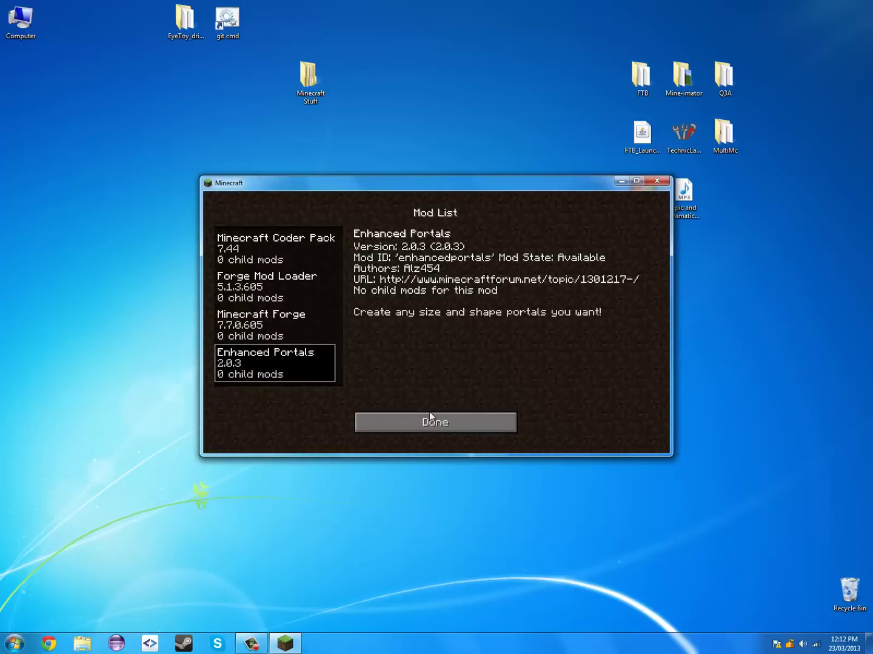
click(461, 429)
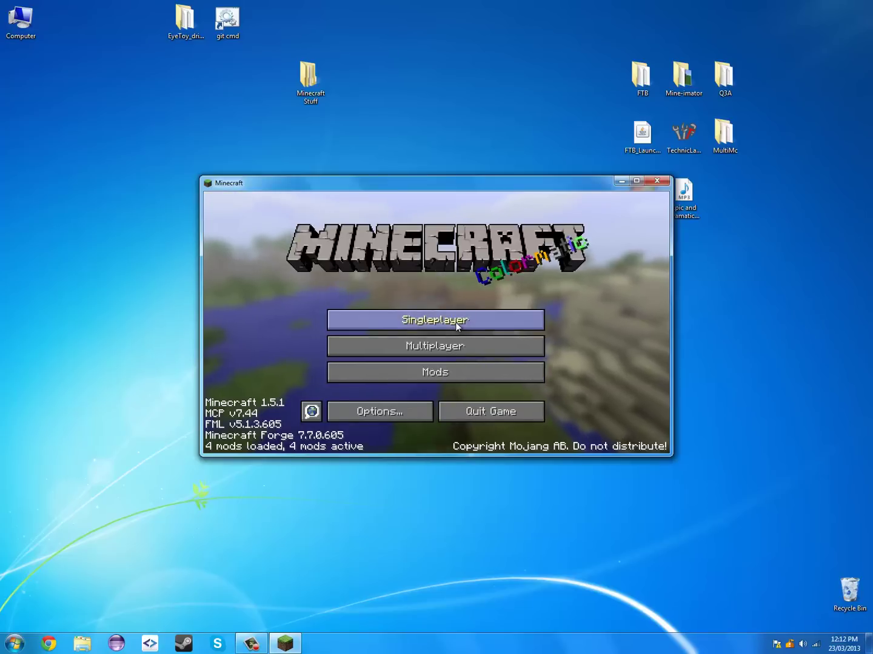
click(457, 327)
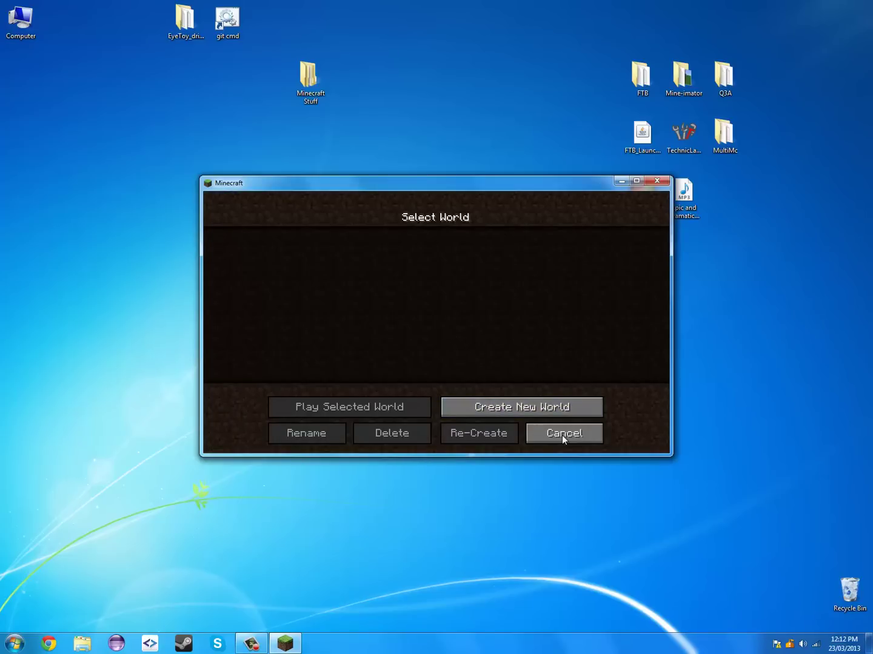
Step: Cancel world selection, quit, relaunch Minecraft.exe past the security warning, and log in again
click(562, 434)
click(505, 413)
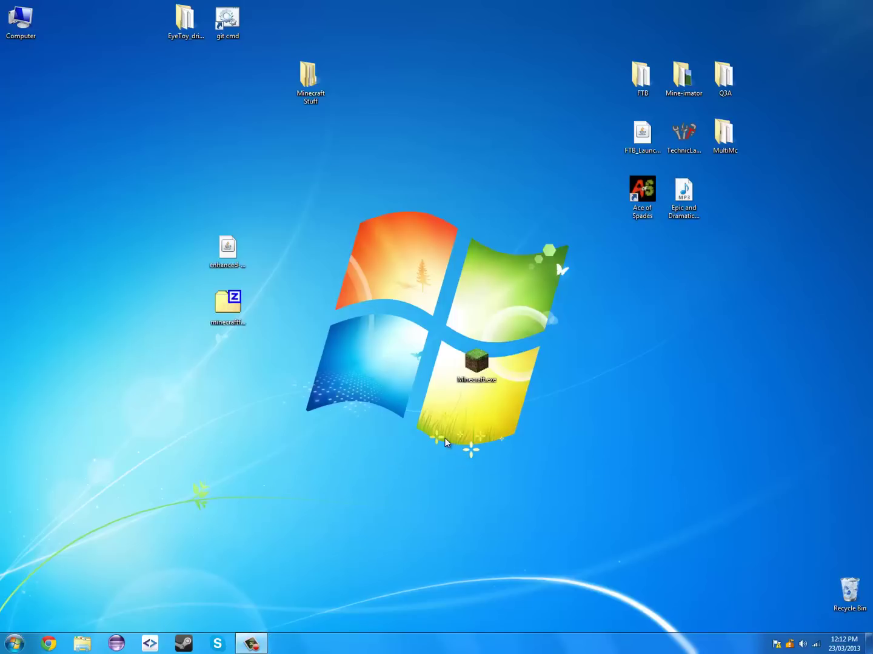
double_click(484, 363)
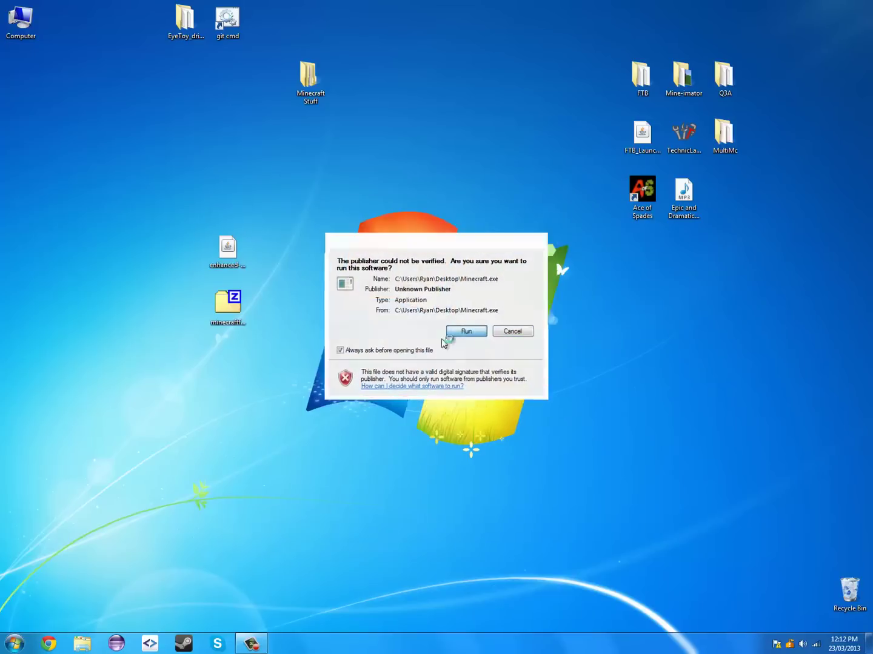
click(448, 335)
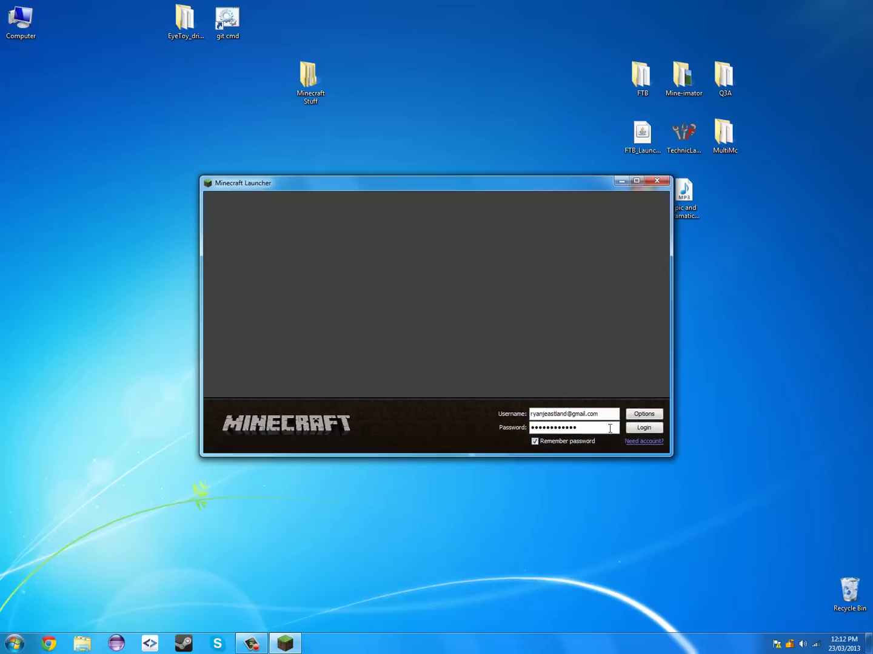
click(636, 429)
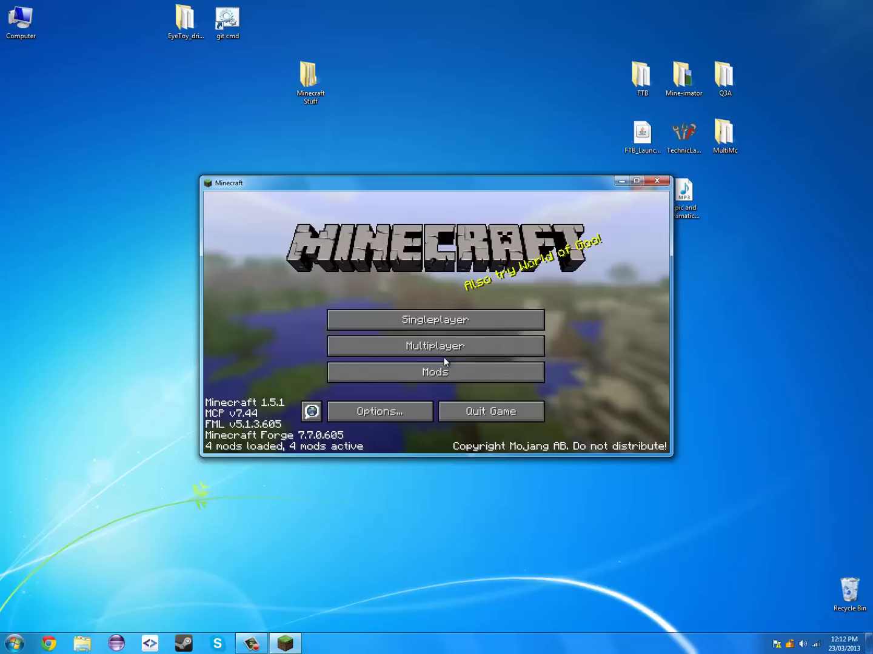
Step: Set video to Fast graphics, Normal render distance, Bright, Minimum smooth lighting and Minimal particles
click(385, 375)
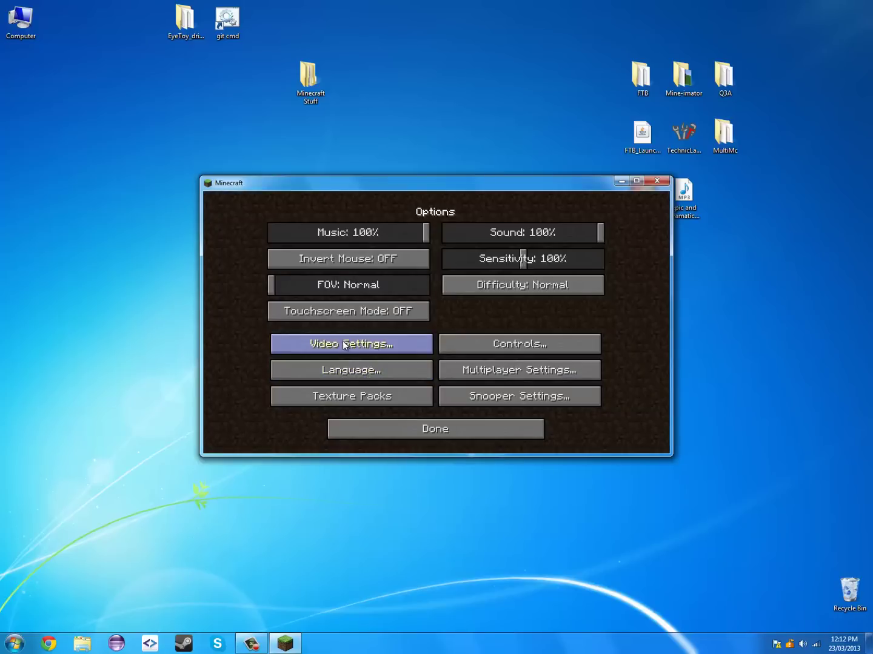
click(352, 345)
click(375, 236)
click(563, 242)
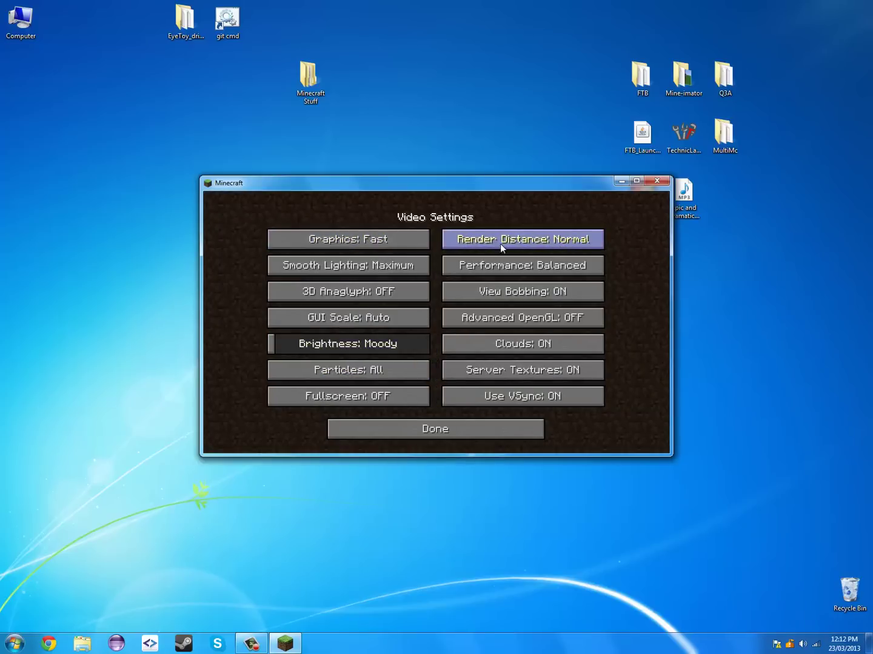
drag(424, 344, 435, 344)
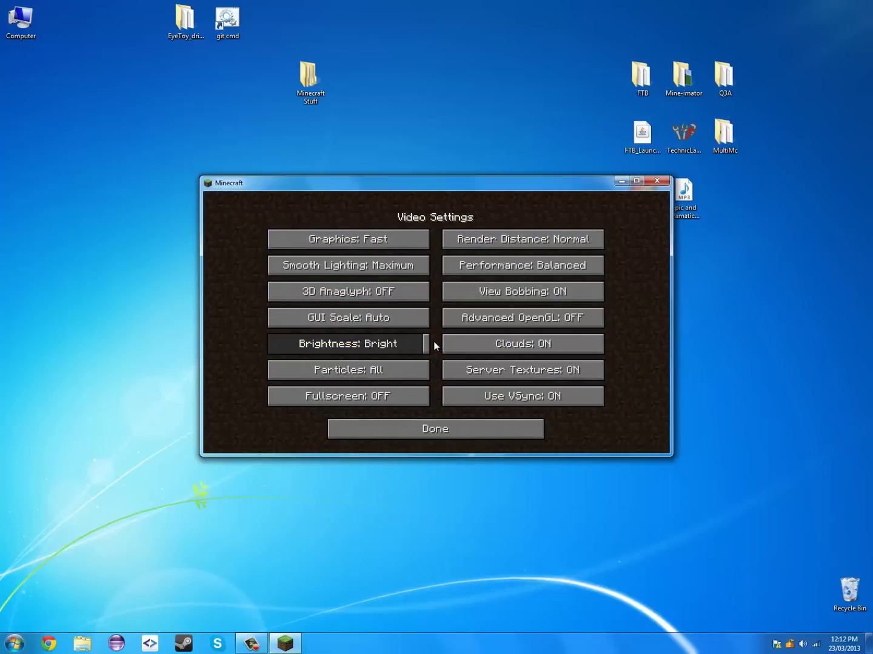
click(419, 268)
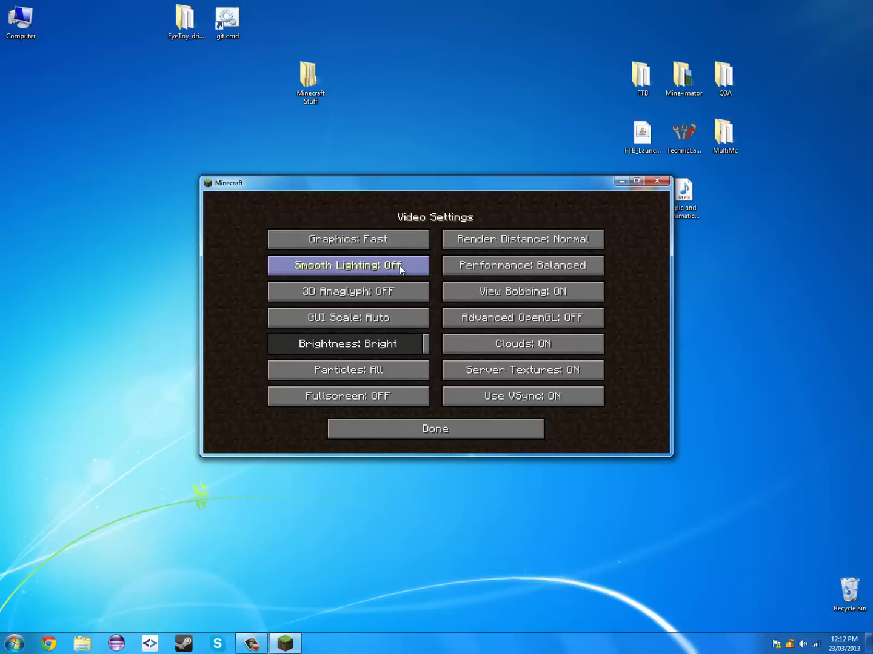
click(400, 265)
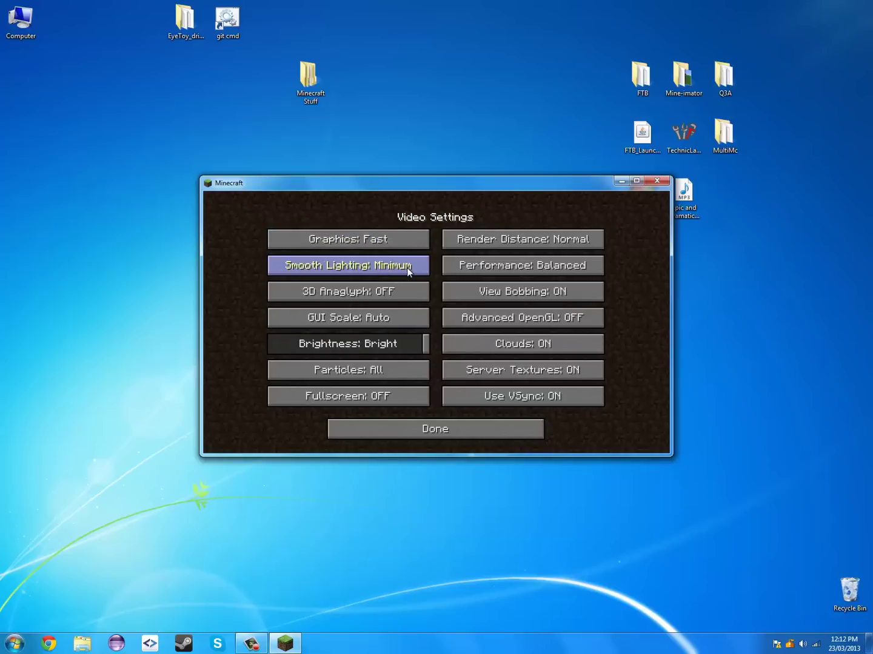
click(401, 374)
click(411, 374)
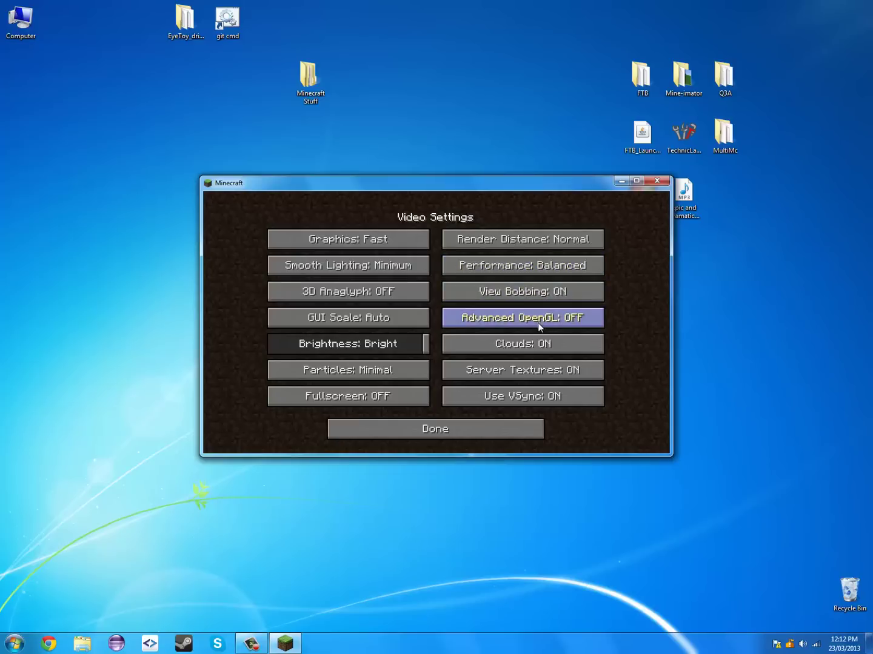
click(483, 426)
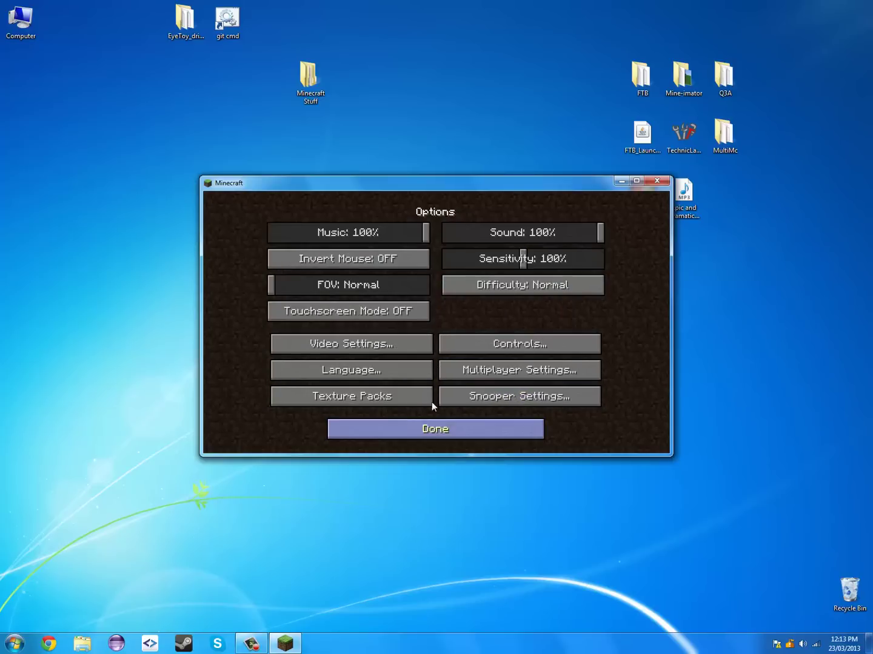
Step: Create 'New World' with Creative game mode and Superflat world type, and enter it
click(433, 424)
click(456, 330)
click(512, 403)
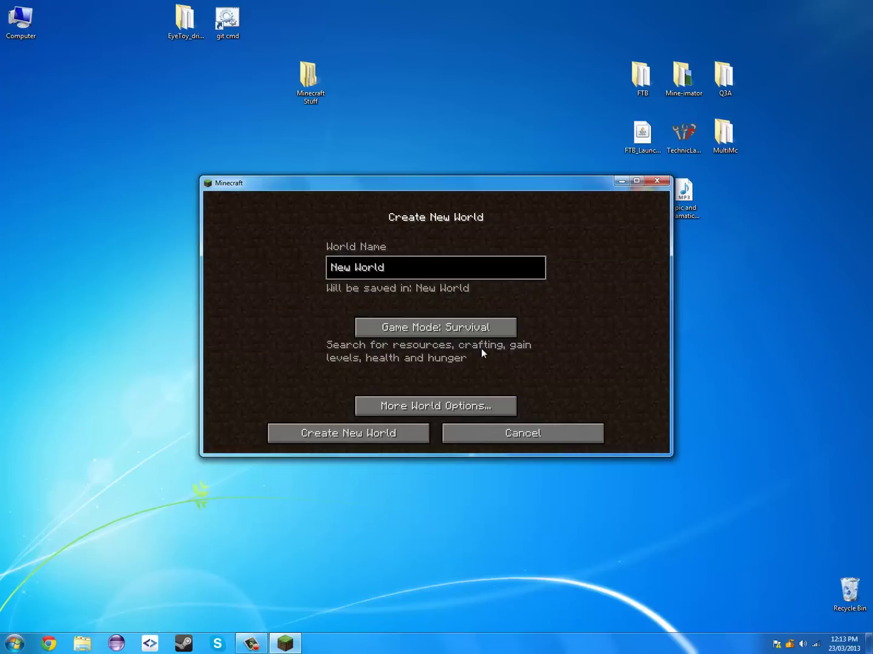
click(457, 330)
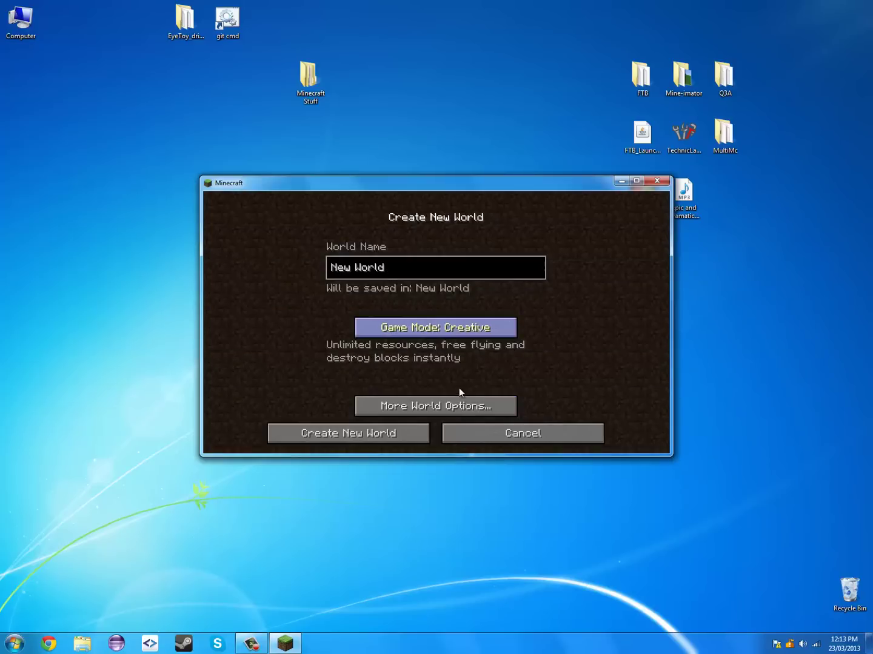
click(431, 406)
click(522, 315)
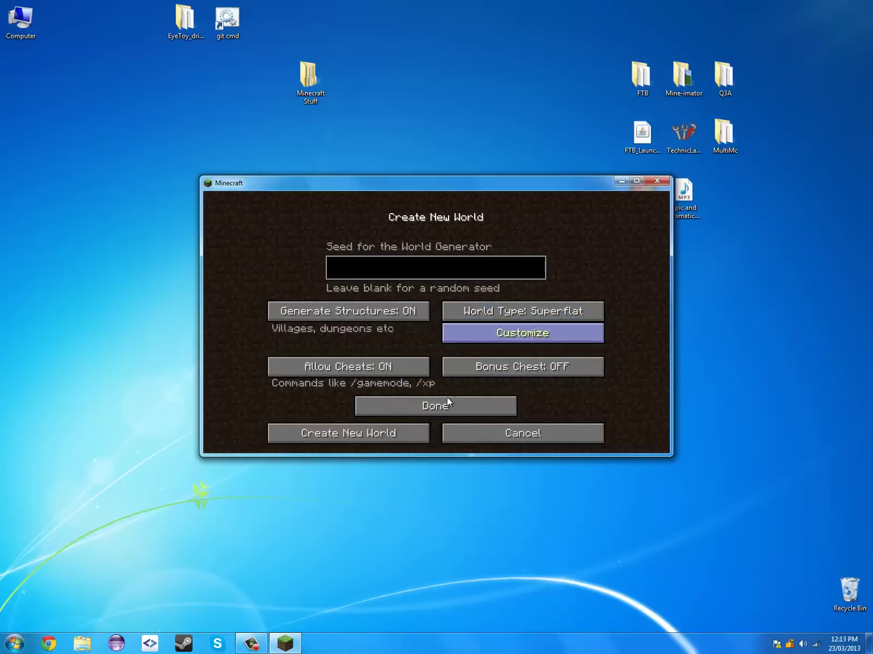
click(381, 415)
click(367, 433)
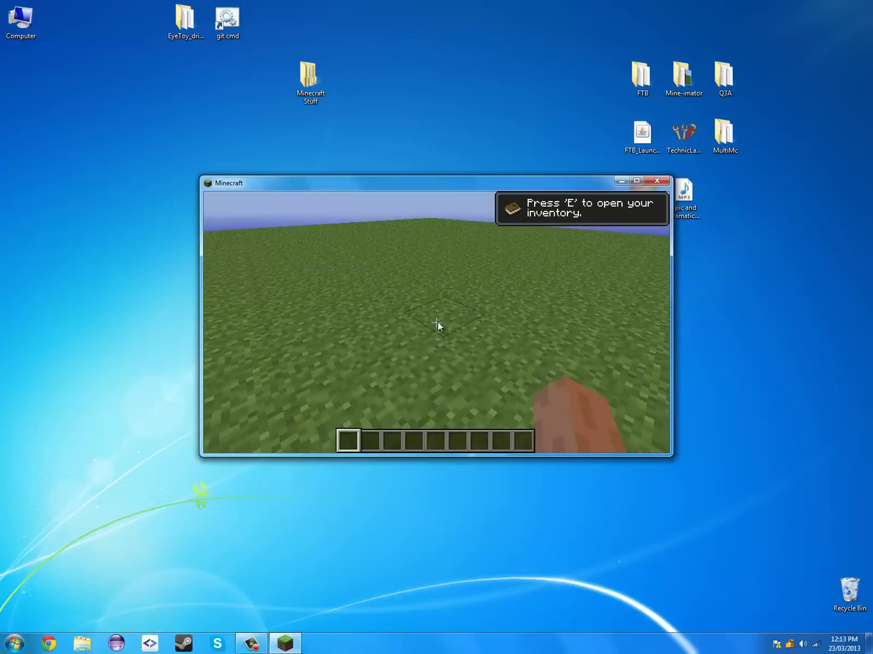
Step: Search the creative inventory for 'portal' and put the Portal Modifier in the first hotbar slot
key(e)
click(527, 236)
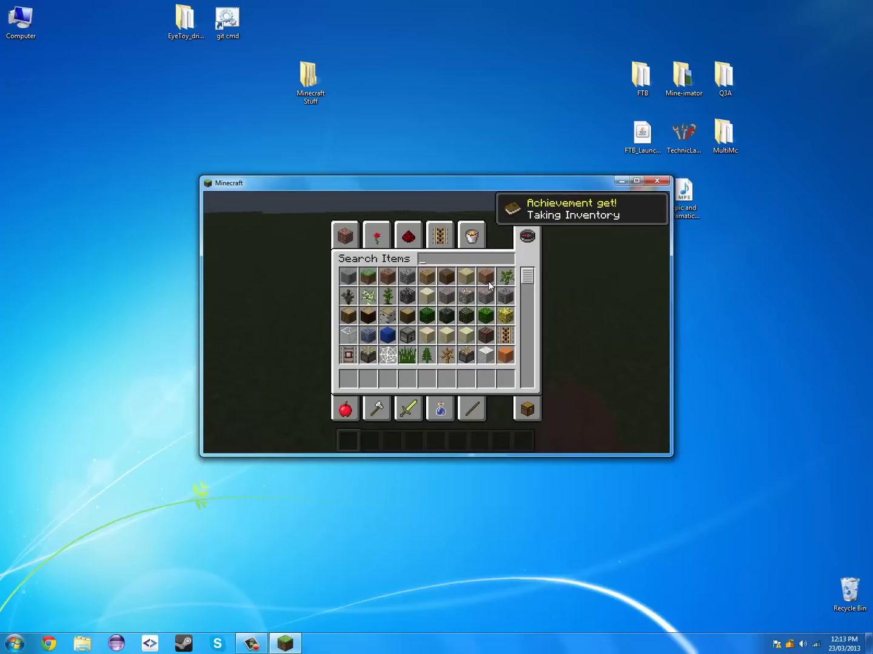
text(por)
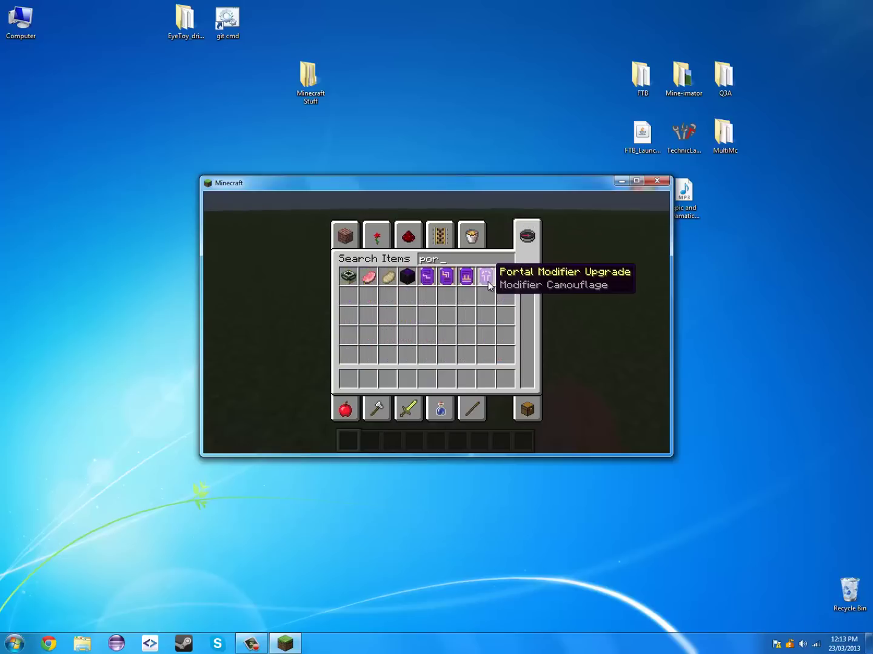
text(tal)
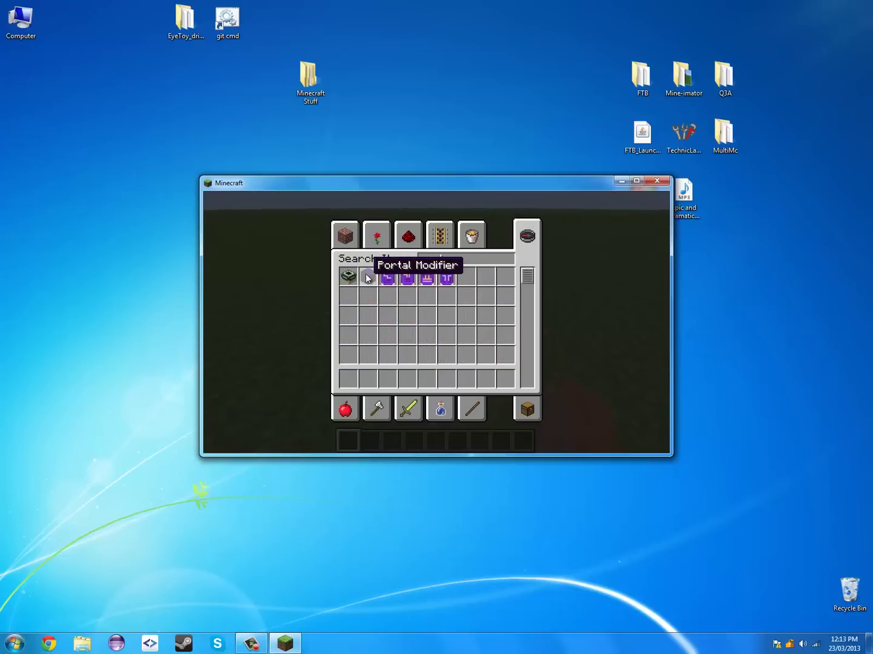
click(365, 277)
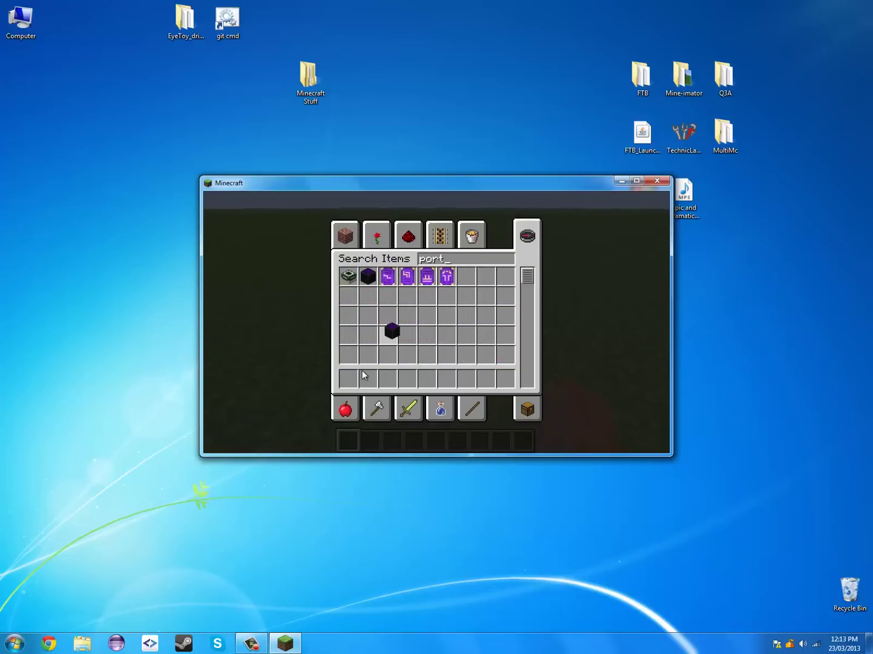
click(354, 384)
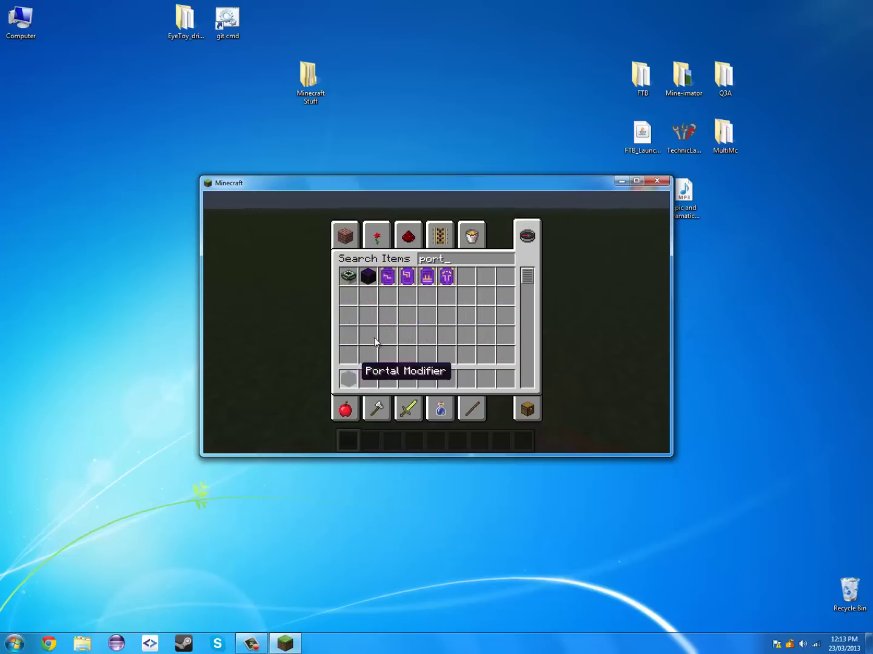
Step: Fill the next hotbar slots with Portal Modifier Upgrades, starting with Multiple Portals, then take Modifier Camouflage
click(393, 281)
click(387, 381)
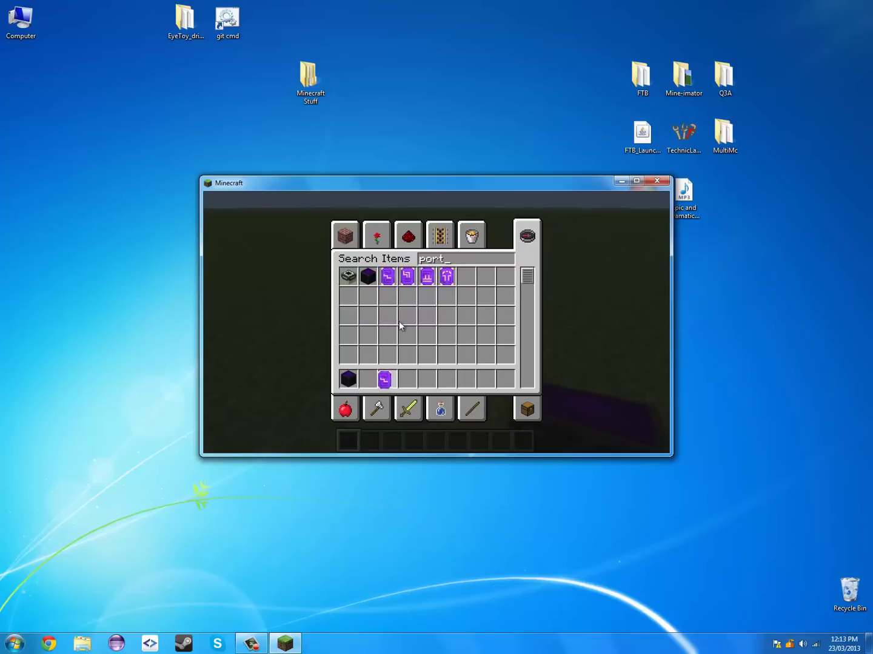
click(409, 279)
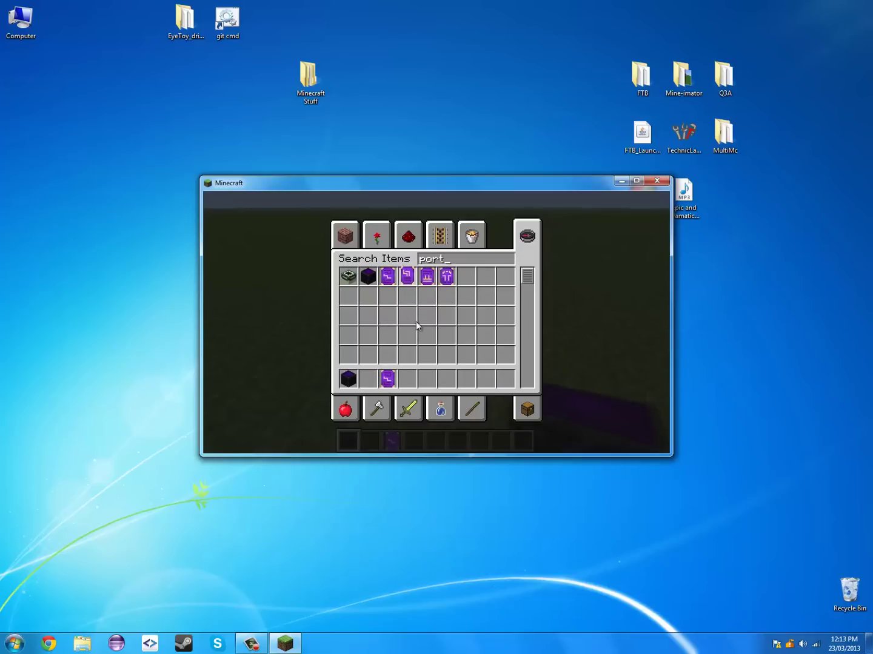
click(407, 379)
click(426, 277)
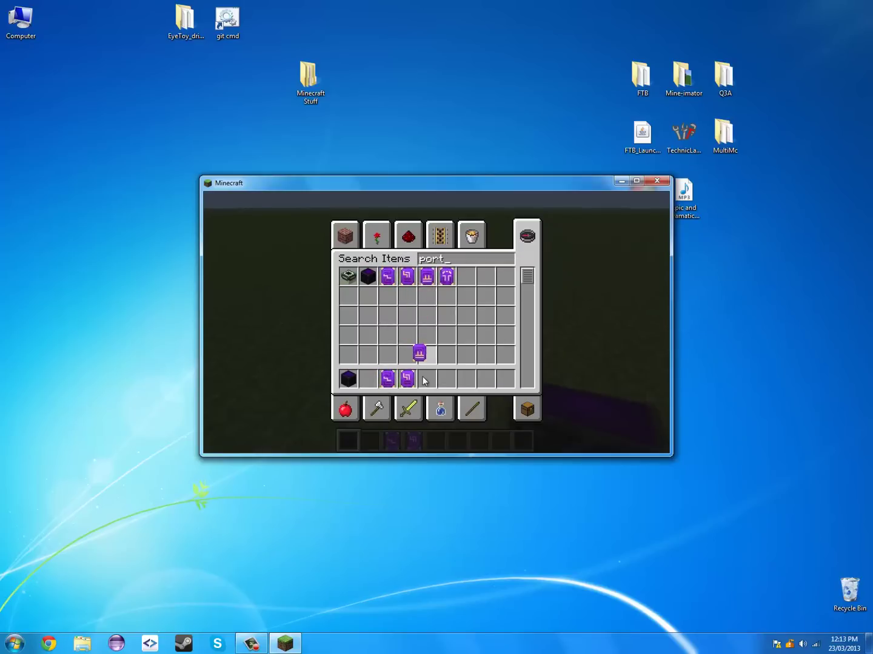
click(426, 378)
click(445, 277)
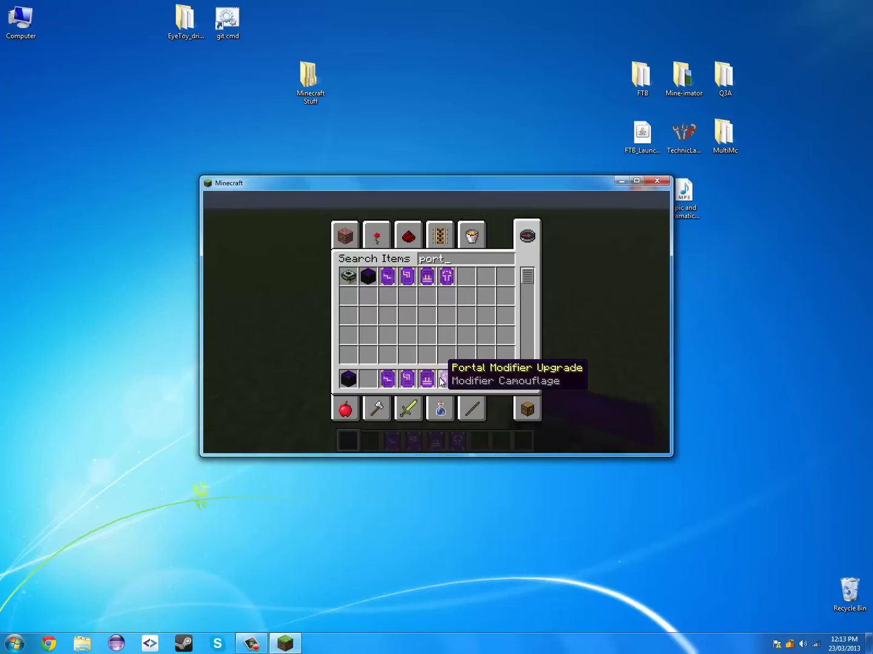
Step: Install Multiple Portals, Dimensional and Advanced Dimensional upgrades into the Portal Modifier's three upgrade slots
key(e)
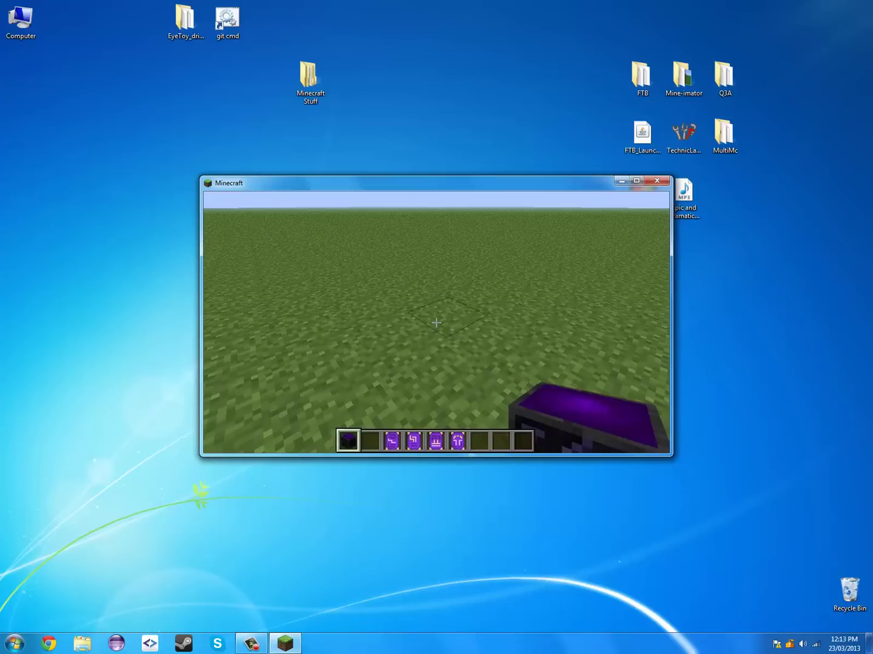
right_click(503, 346)
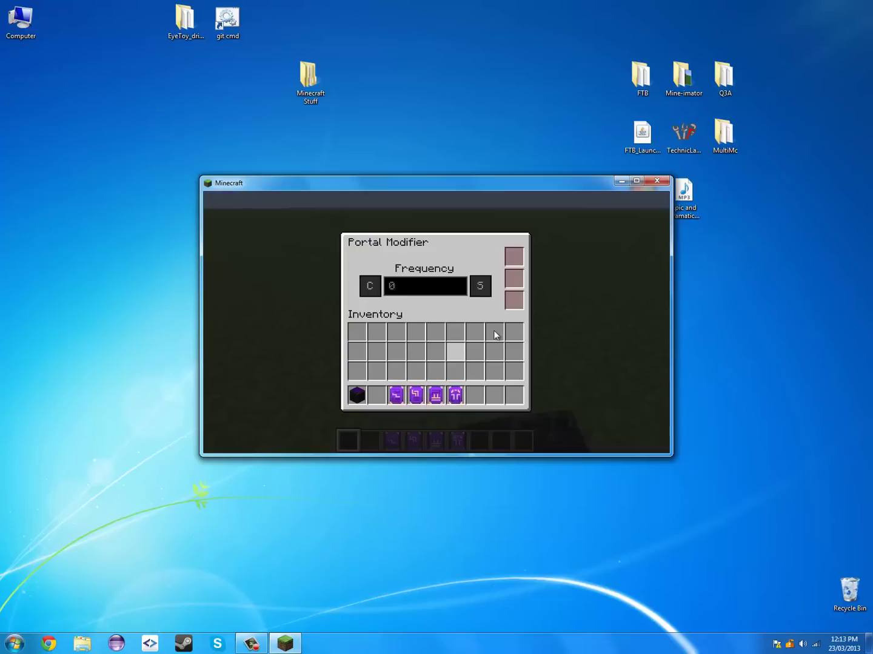
click(396, 394)
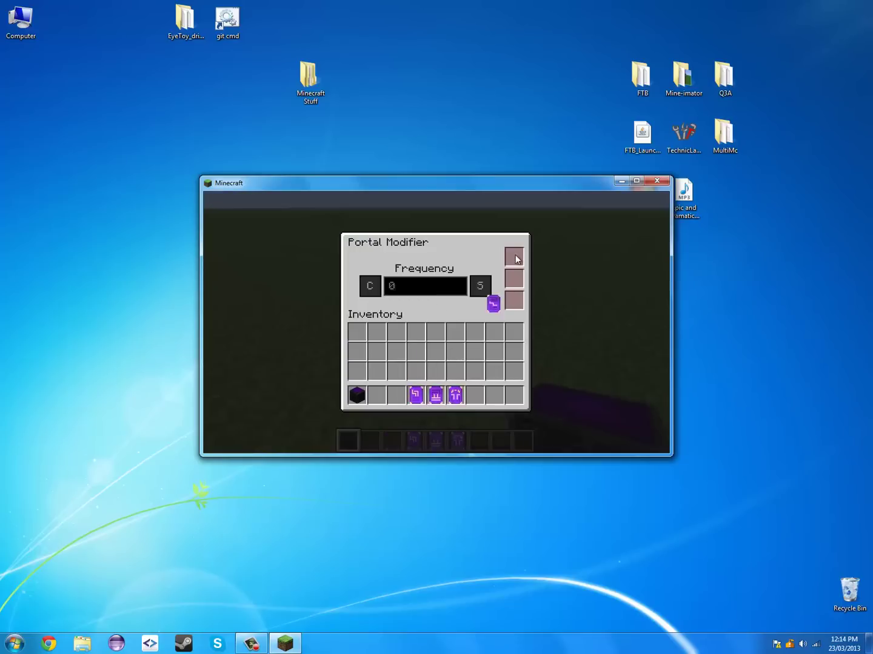
click(513, 258)
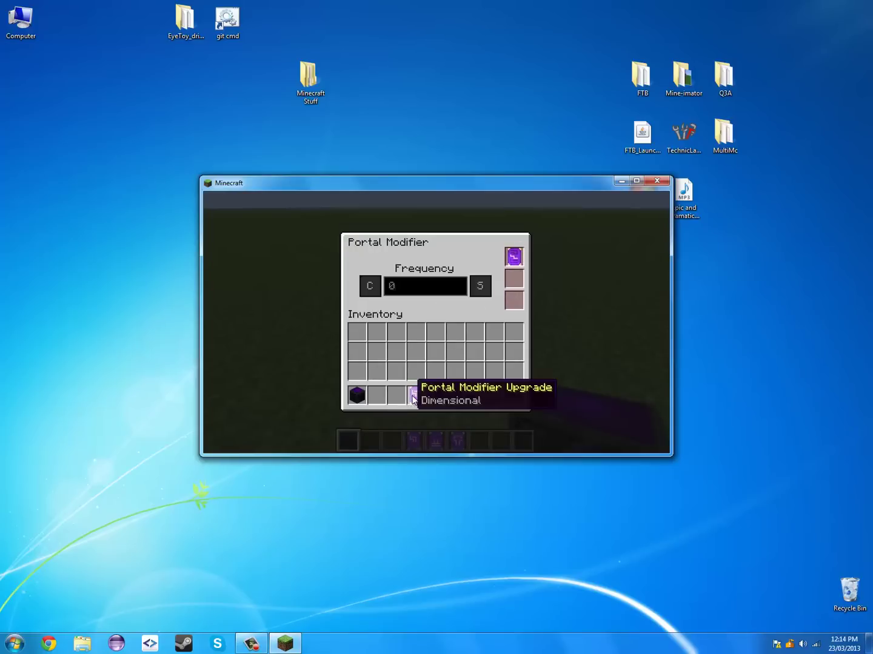
click(415, 395)
click(512, 280)
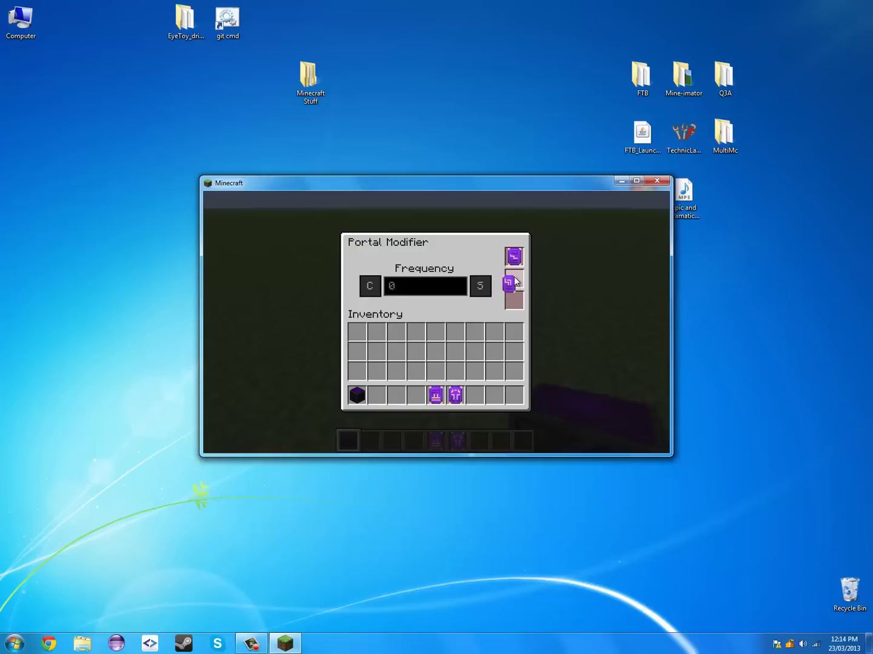
click(439, 397)
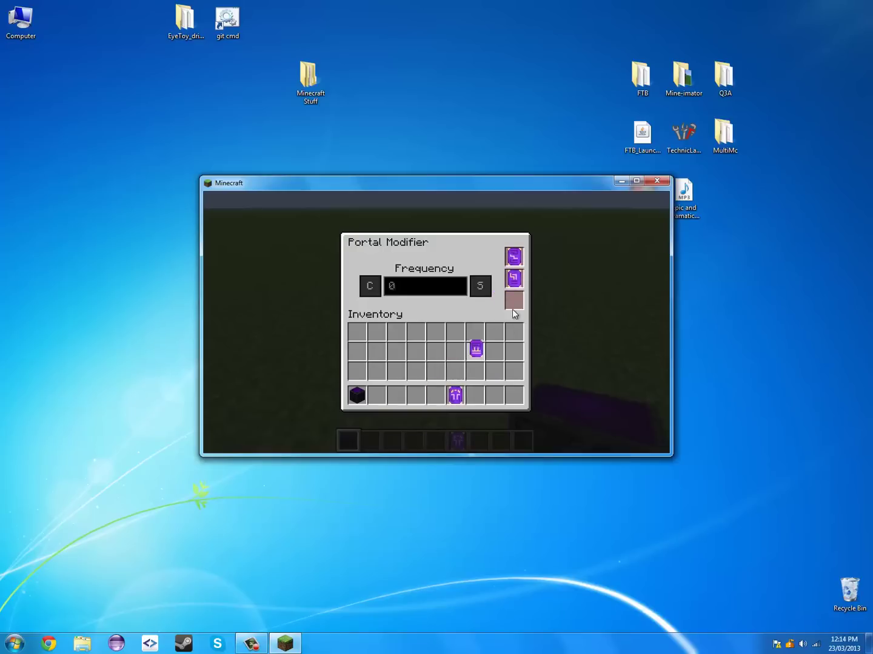
click(514, 301)
Step: Search the creative inventory for 'ob' and put Obsidian into the hotbar
key(Escape)
key(e)
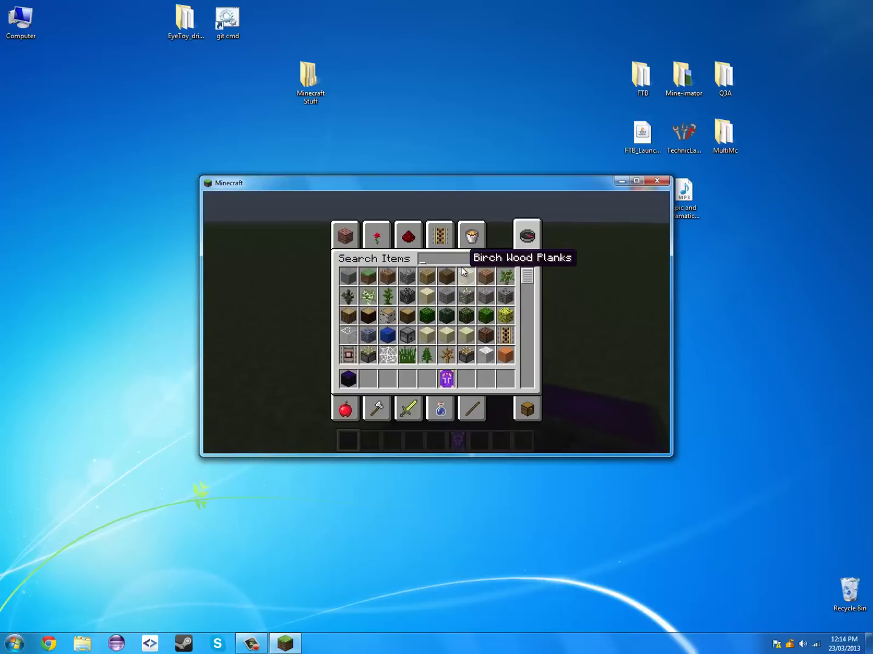
text(ob)
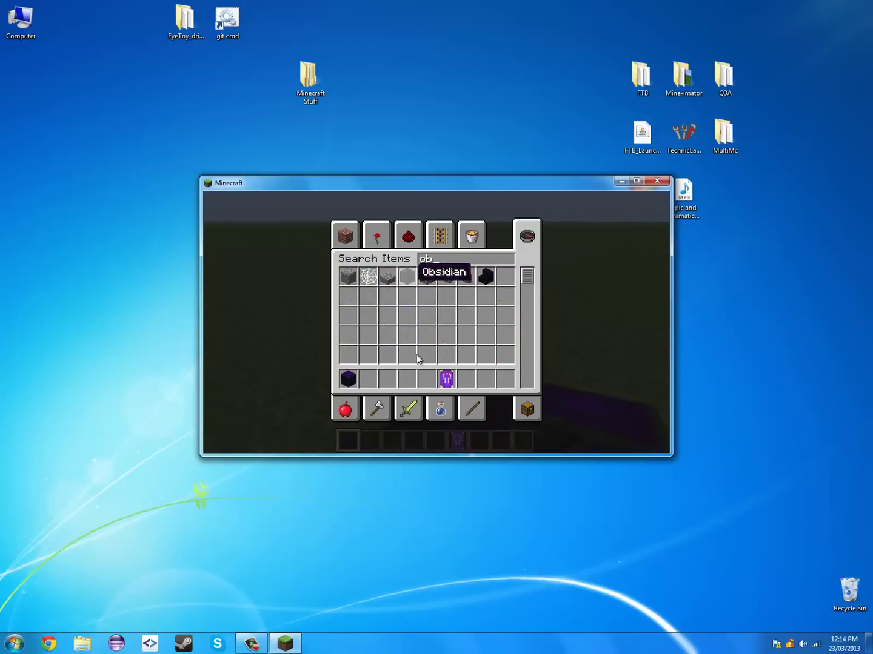
click(407, 276)
click(407, 380)
key(e)
Step: Place obsidian blocks into a portal frame around the Portal Modifier, removing misplaced ones
scroll(436, 322, down, 1)
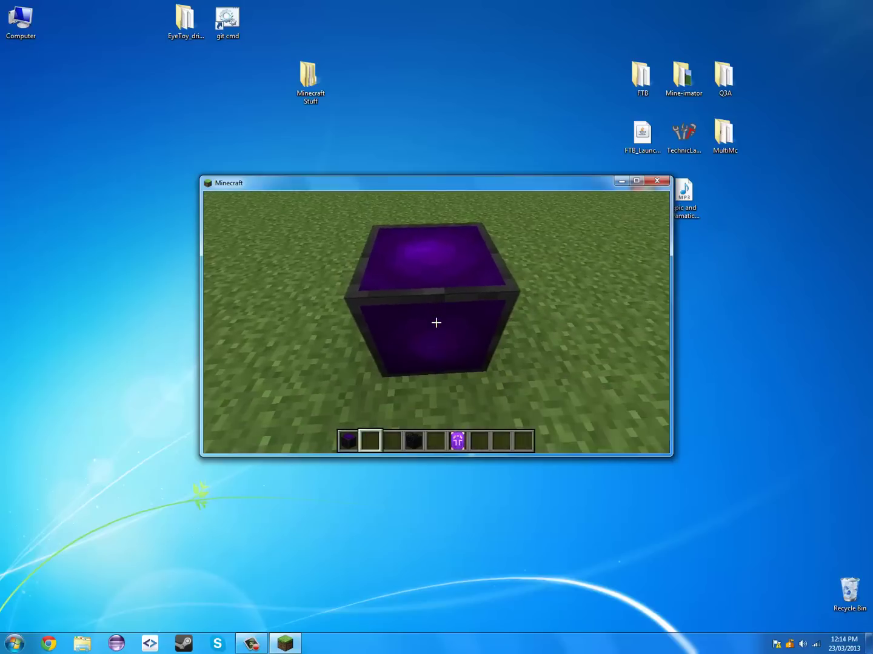
scroll(436, 323, down, 3)
scroll(436, 323, up, 1)
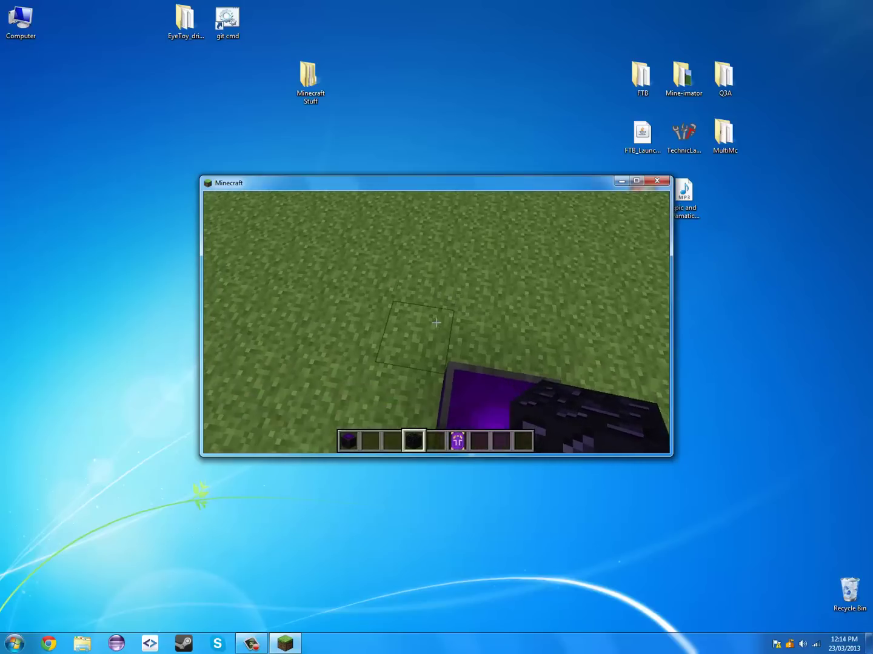
right_click(436, 322)
right_click(437, 323)
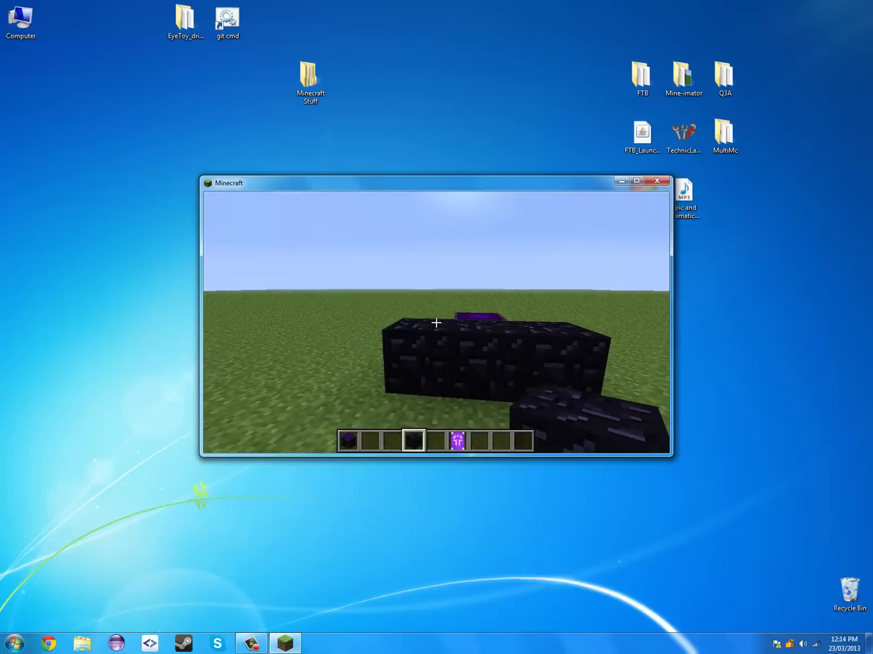
click(437, 323)
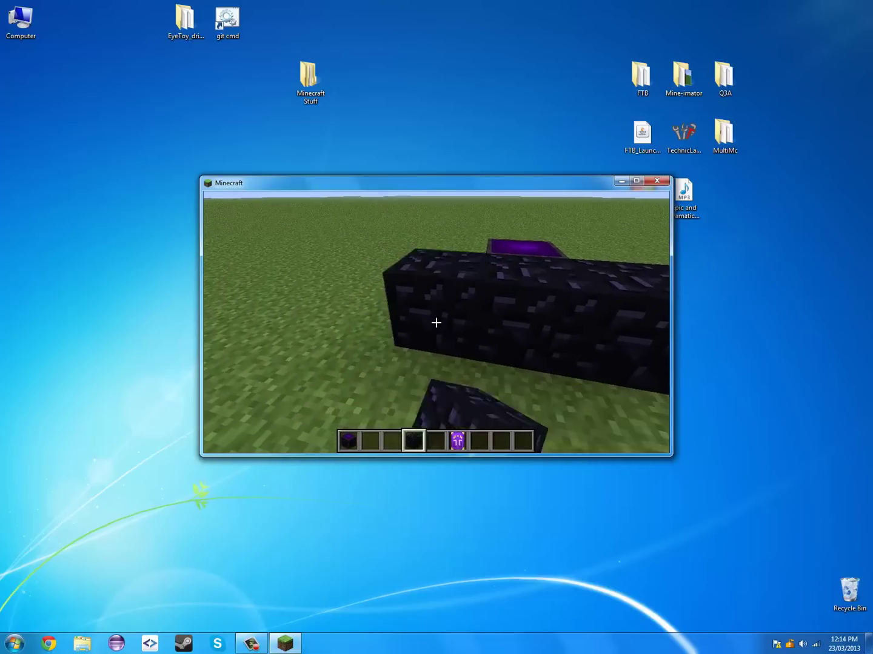
click(436, 322)
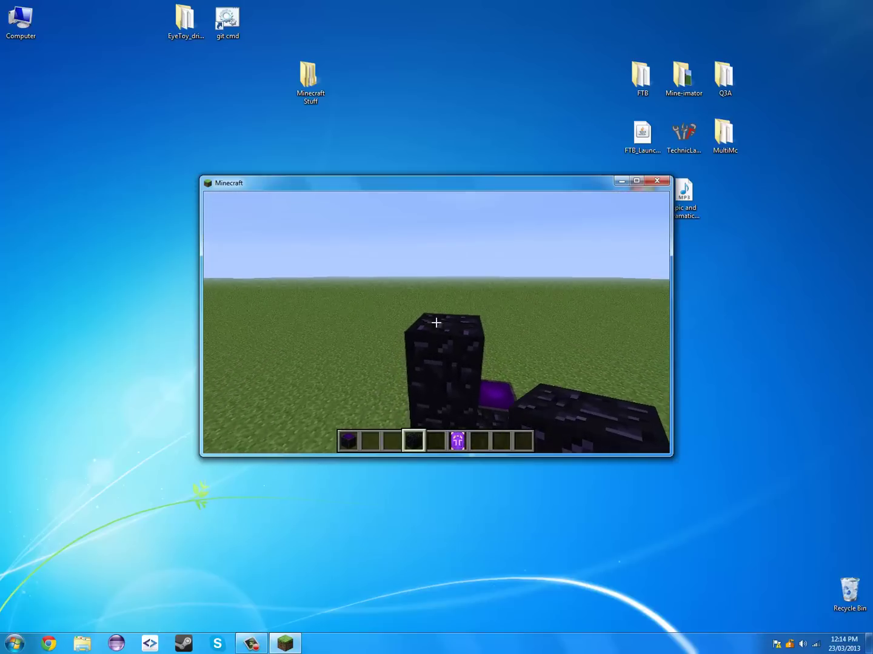
right_click(436, 322)
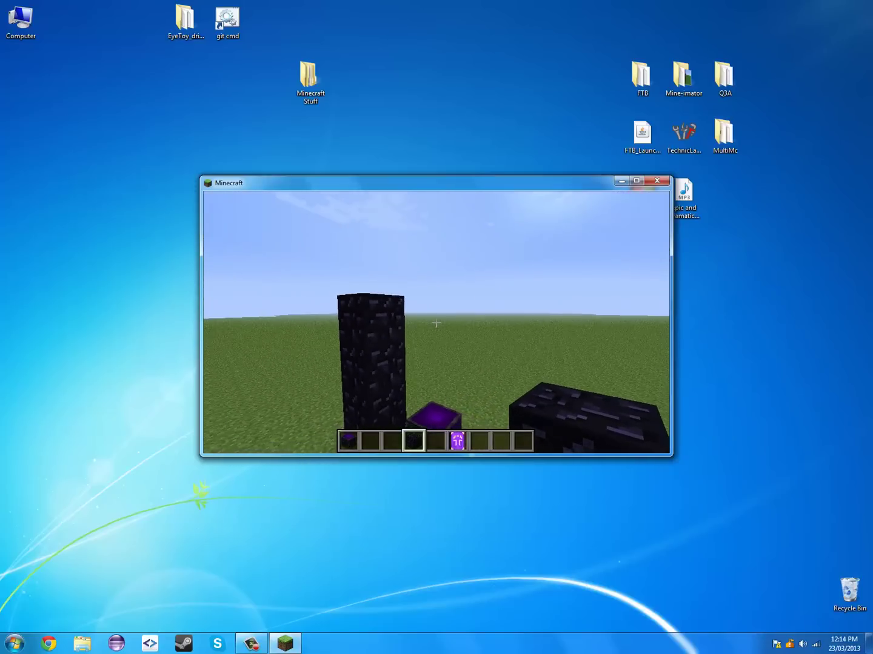
right_click(437, 323)
right_click(436, 322)
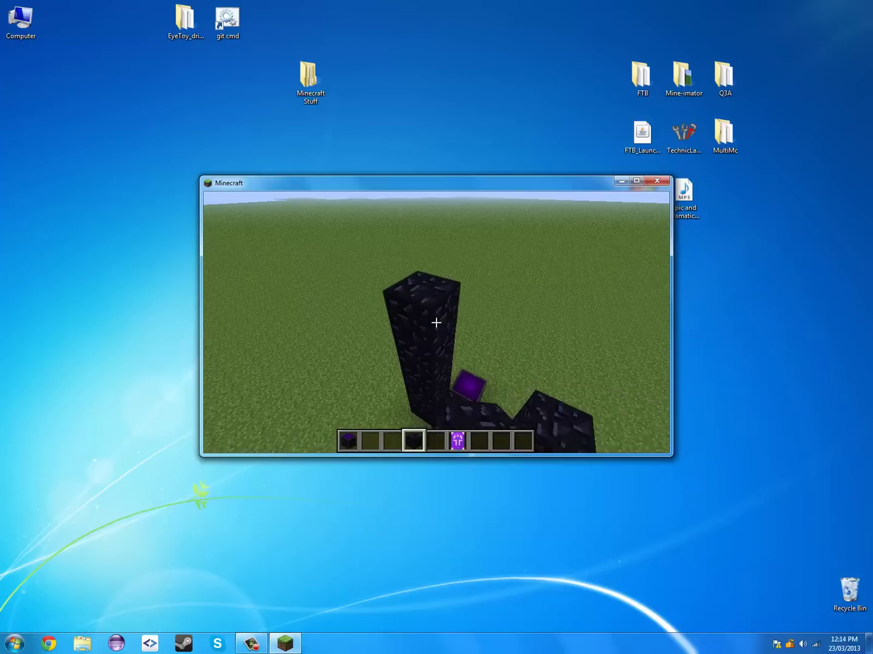
mouse_move(437, 322)
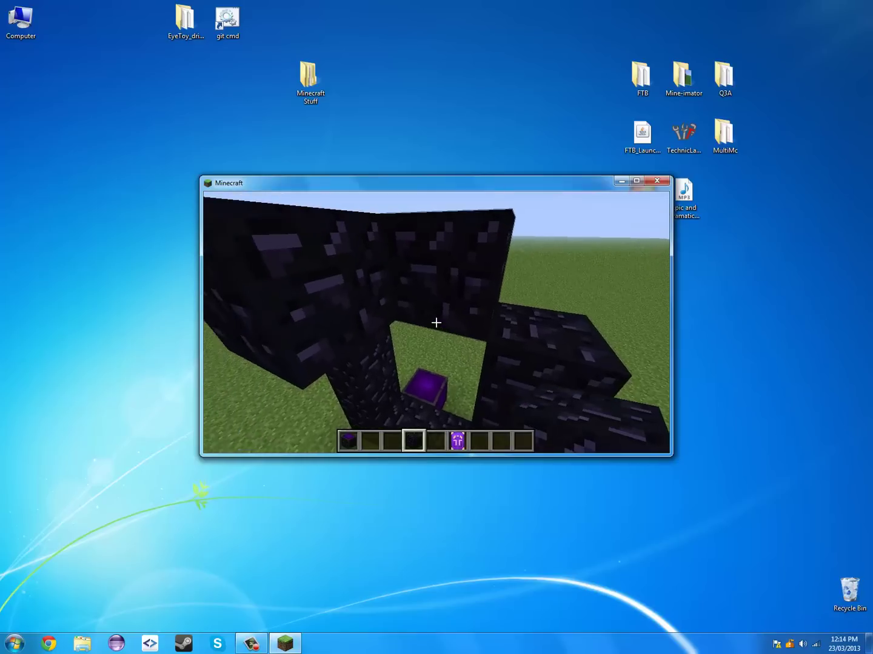
Step: Search the creative inventory for 'fli' and put Flint and Steel into the hotbar
mouse_move(445, 357)
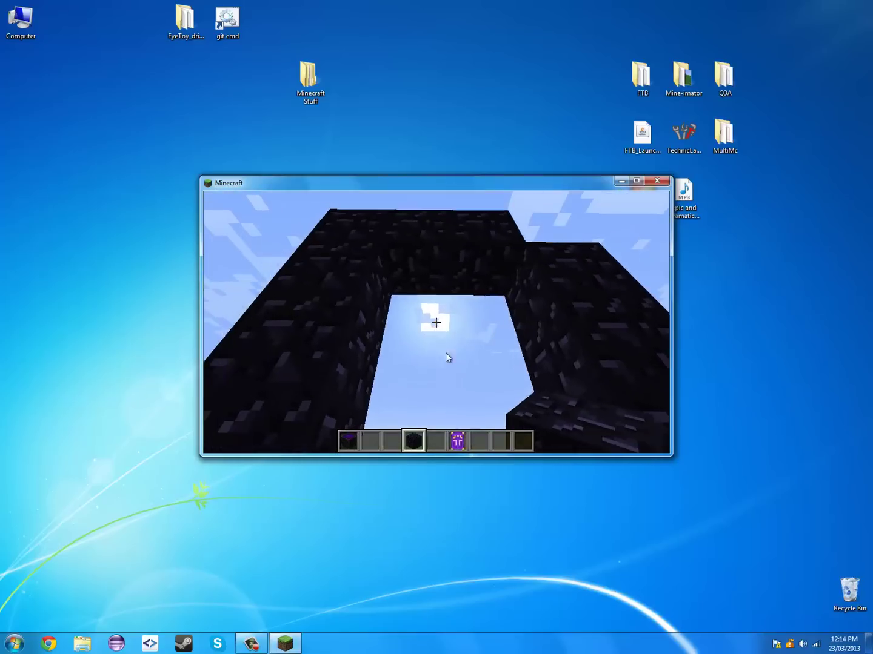
key(e)
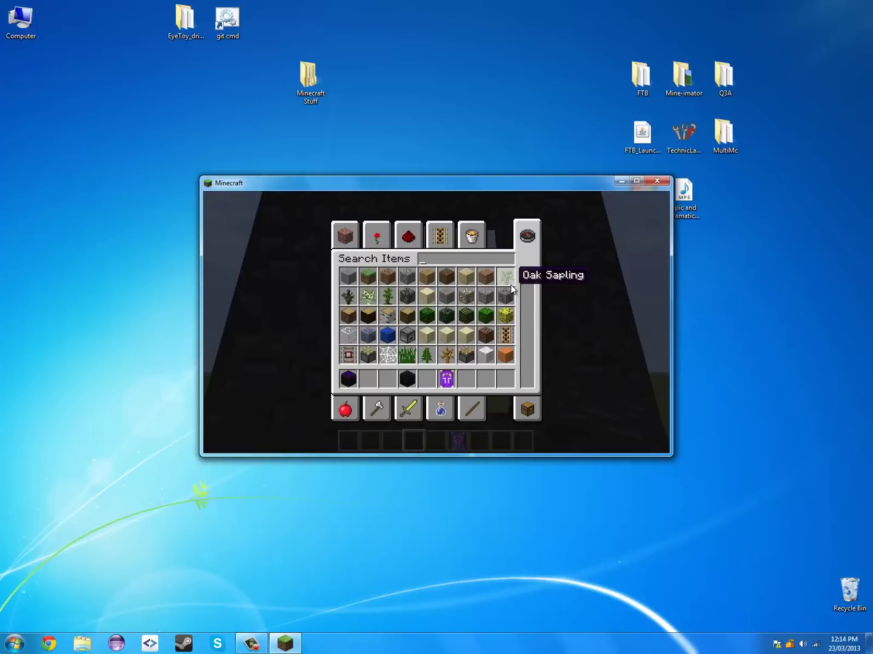
text(flit)
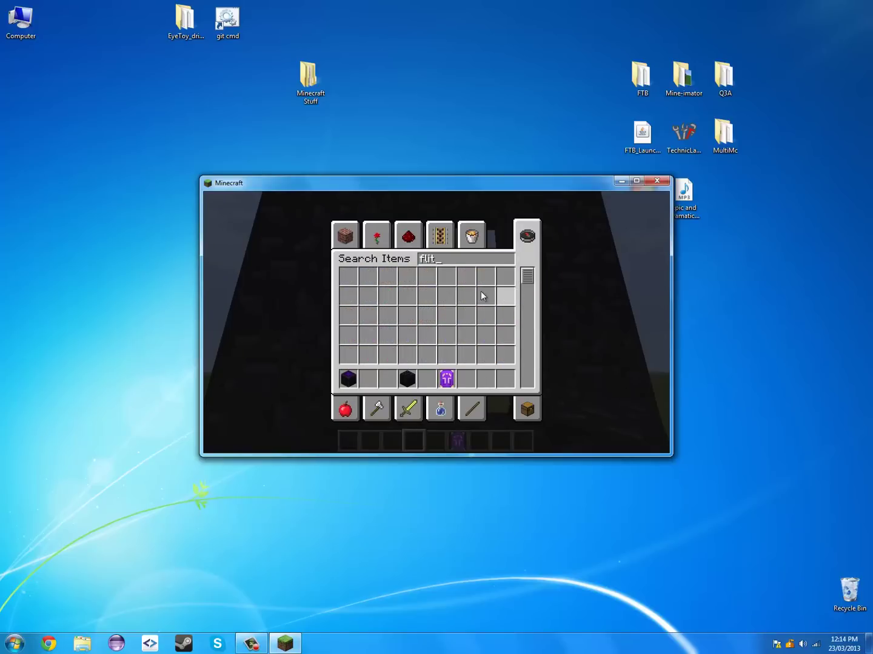
key(BackSpace)
click(349, 277)
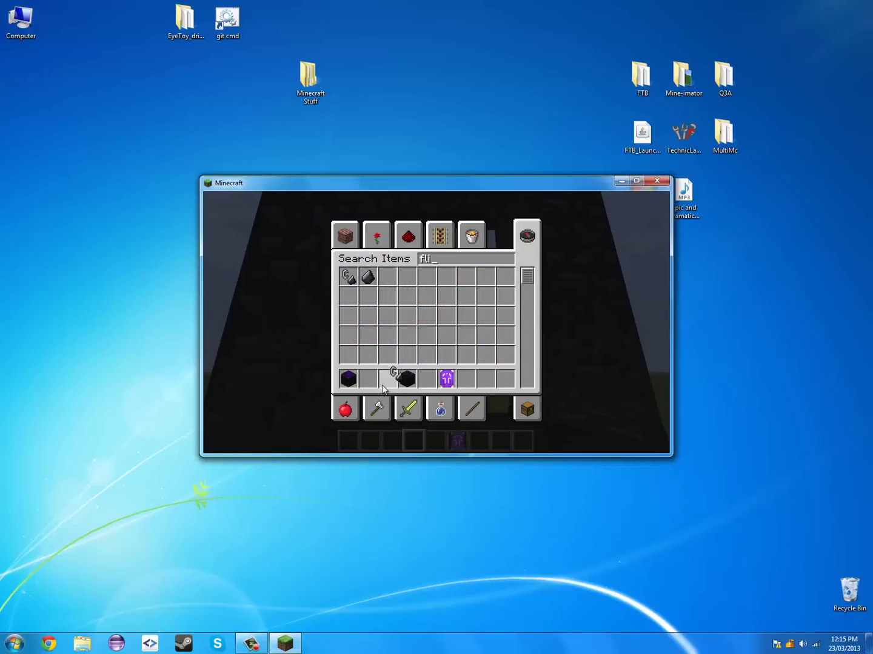
click(383, 382)
key(e)
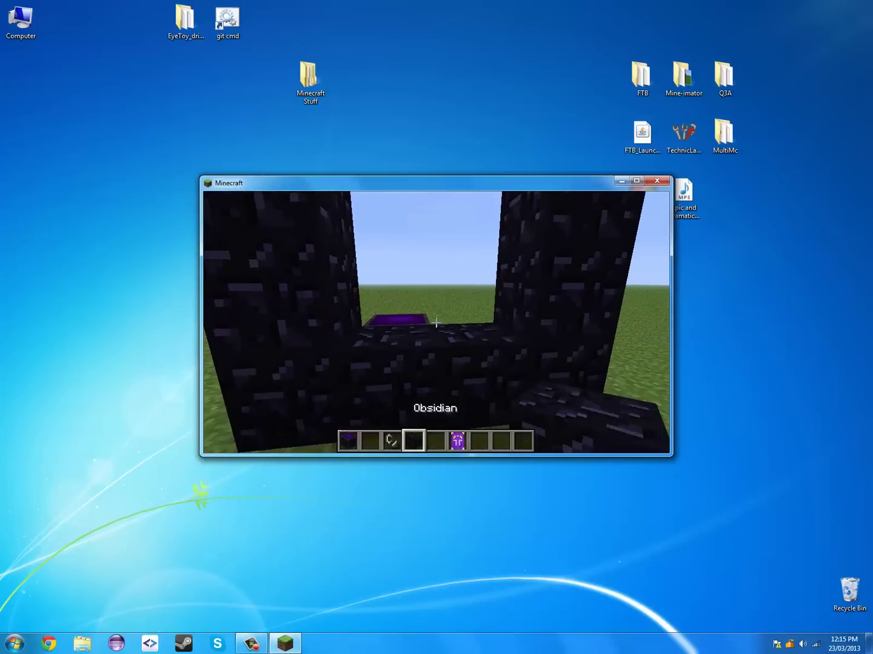
Step: Ignite the inside of the obsidian frame with Flint and Steel to open the portal
scroll(436, 323, up, 2)
scroll(437, 323, down, 1)
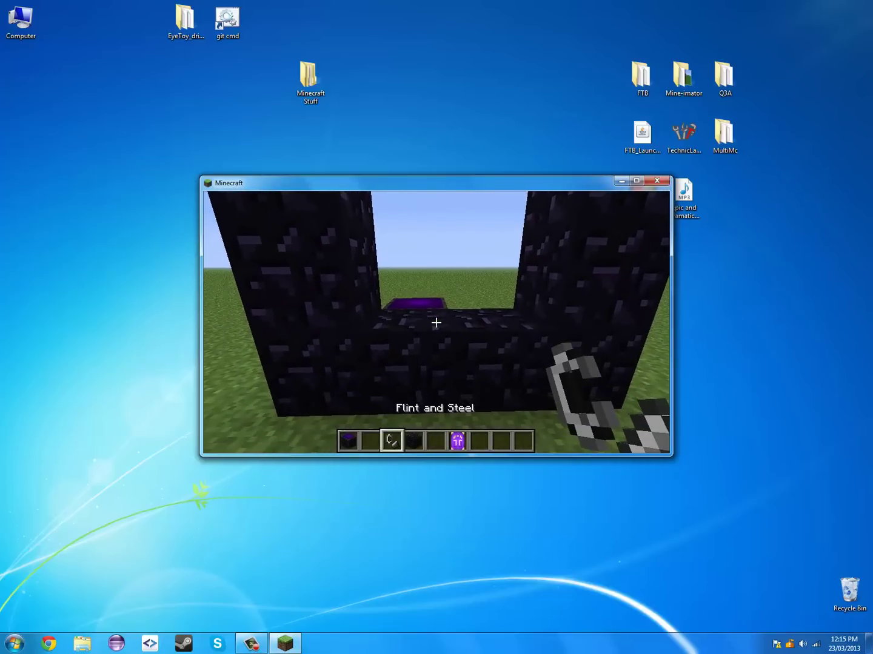
right_click(436, 323)
scroll(436, 323, down, 1)
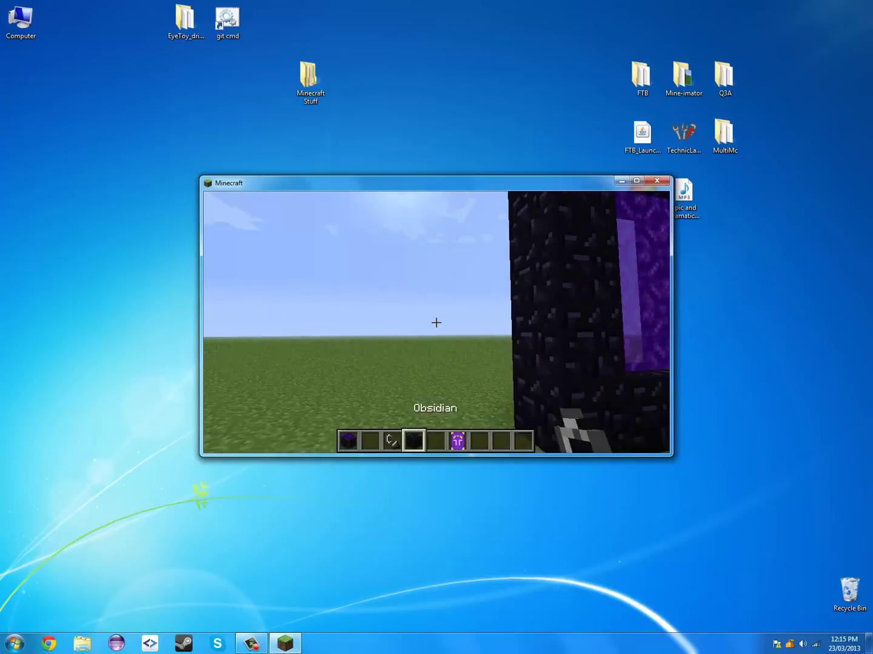